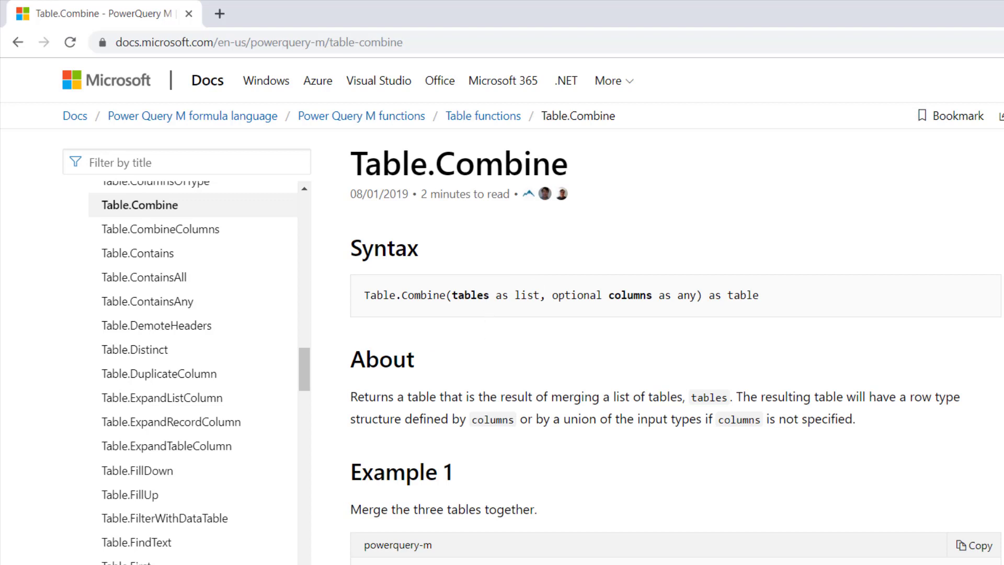
Switch from the Table.Combine documentation to the Power Query Editor and close the Trns2 query to return to the Excel workbook.
{"action": "left_click", "coordinate": [502, 564]}
{"action": "left_click", "coordinate": [590, 562]}
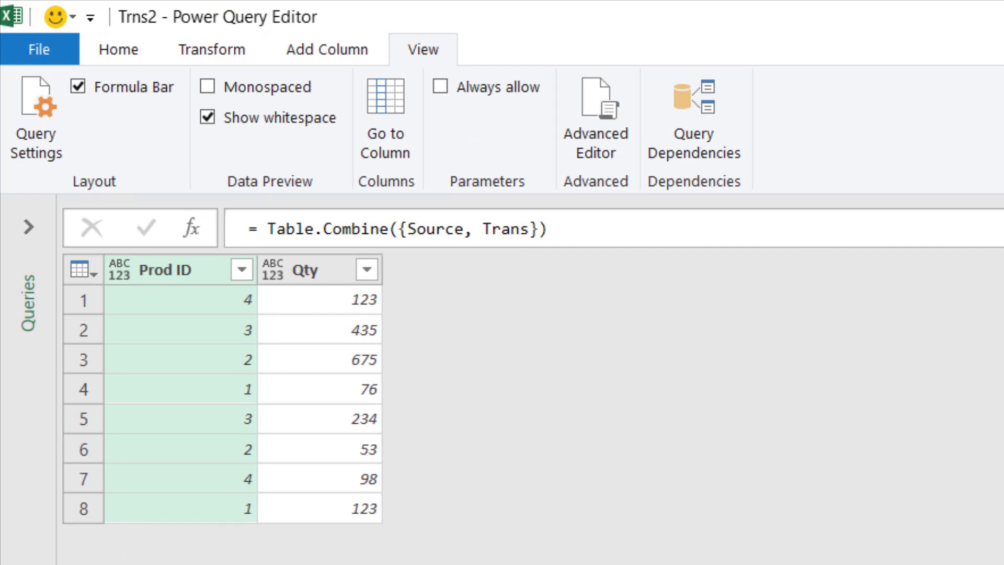
{"action": "key", "text": "alt+F4"}
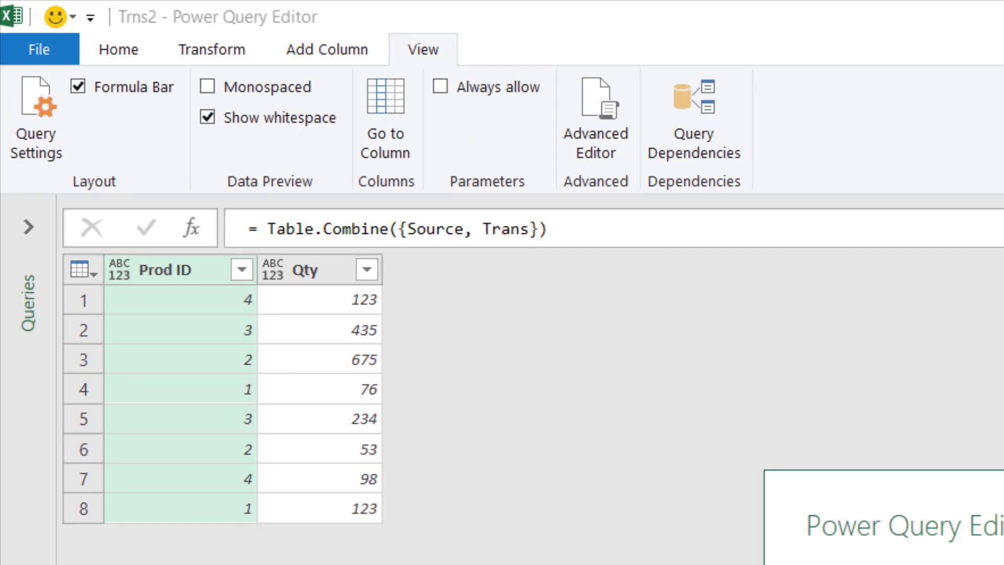
{"action": "key", "text": "Return"}
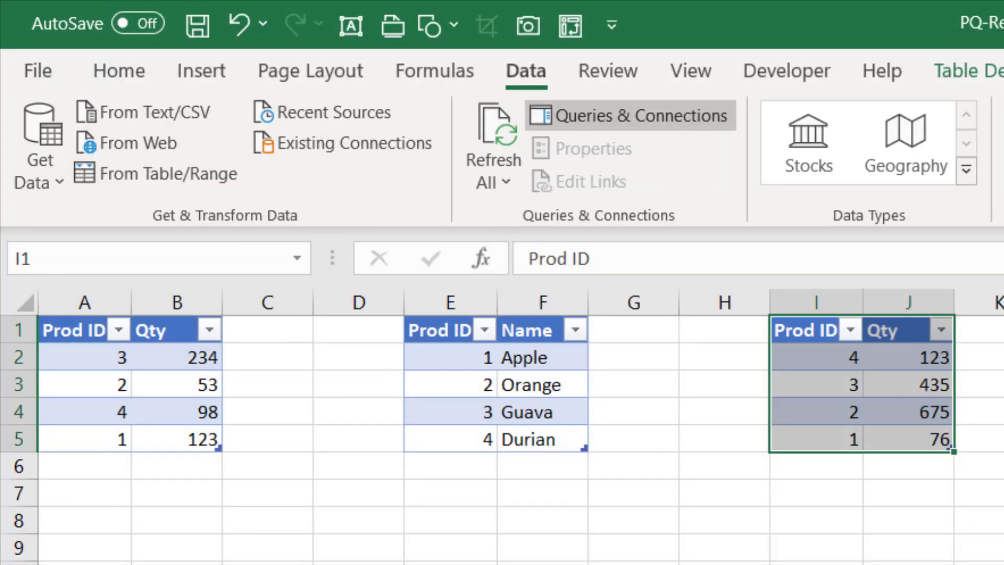
Check the table names of the first and last Prod ID and Qty tables on the sheet.
{"action": "left_click", "coordinate": [140, 363]}
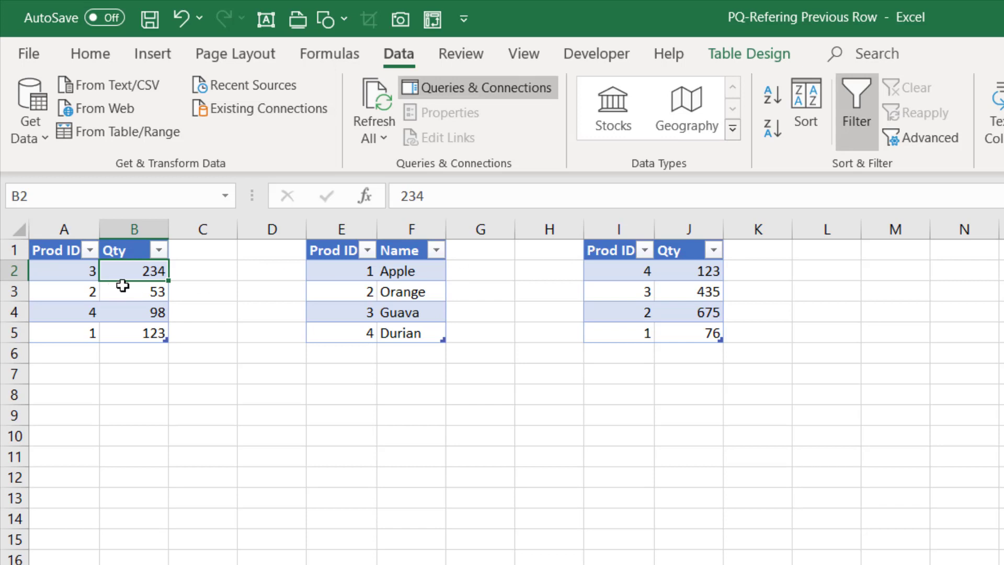
{"action": "left_click", "coordinate": [749, 56]}
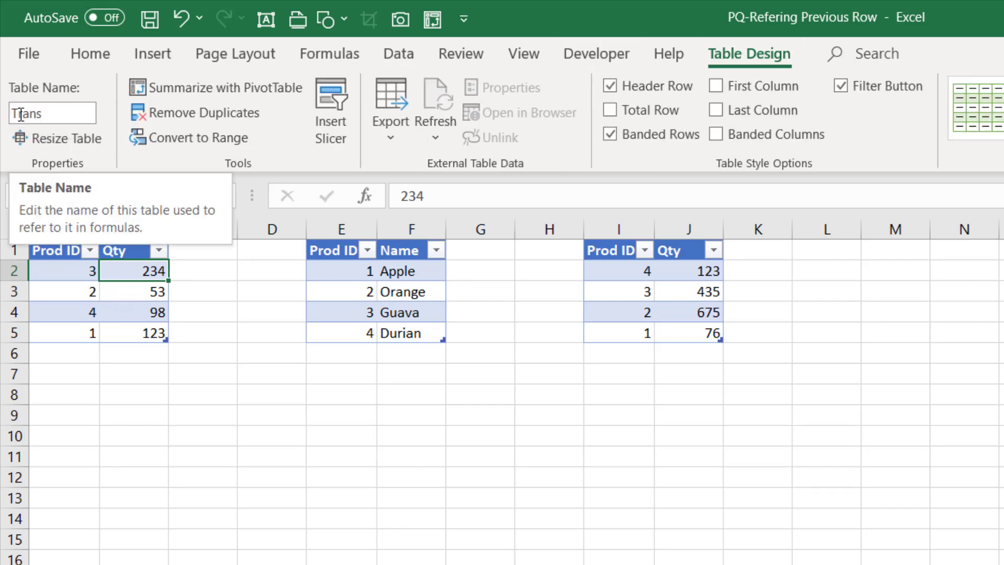
{"action": "left_click", "coordinate": [679, 299]}
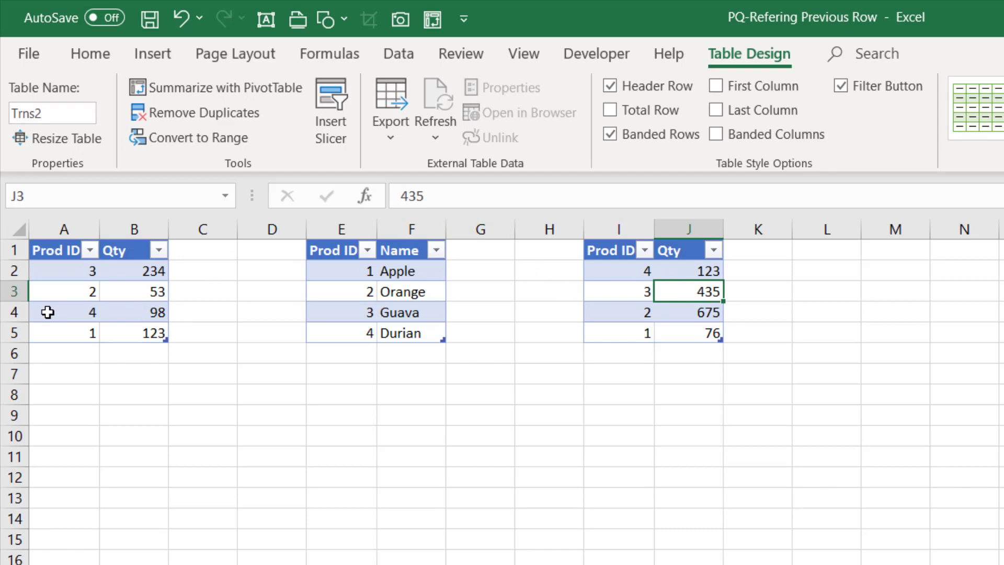
{"action": "left_click", "coordinate": [100, 297]}
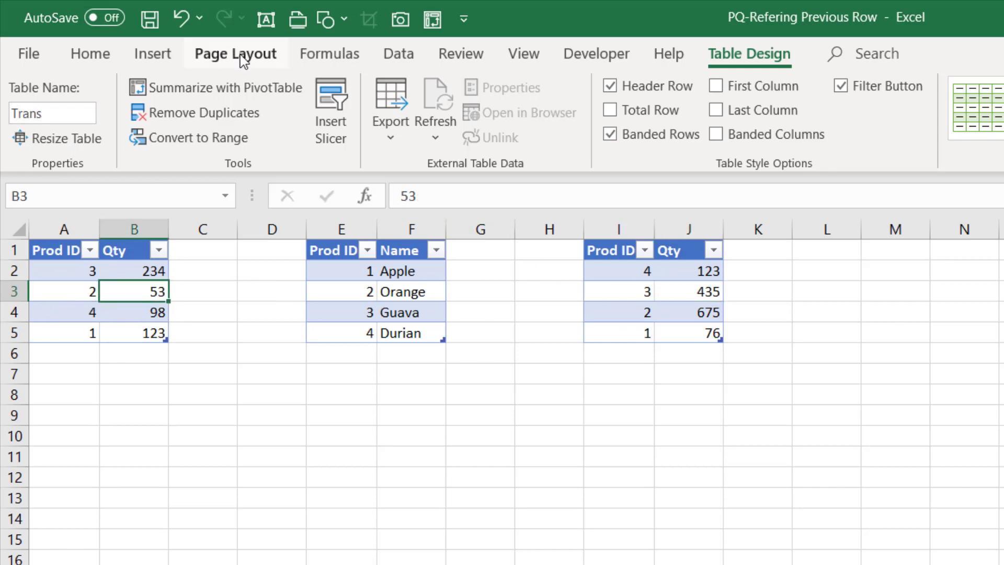
{"action": "left_click", "coordinate": [398, 53]}
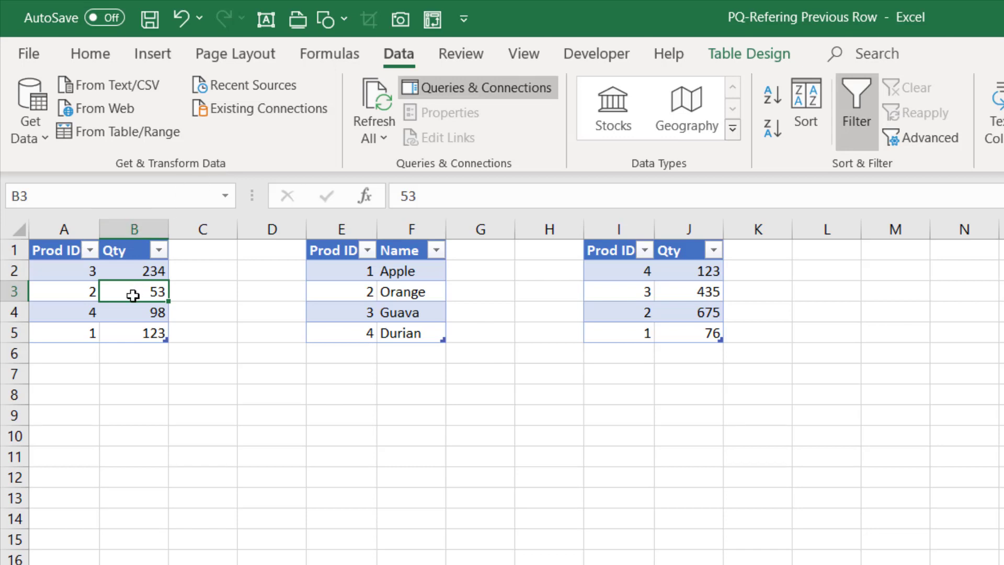
{"action": "left_click", "coordinate": [142, 141]}
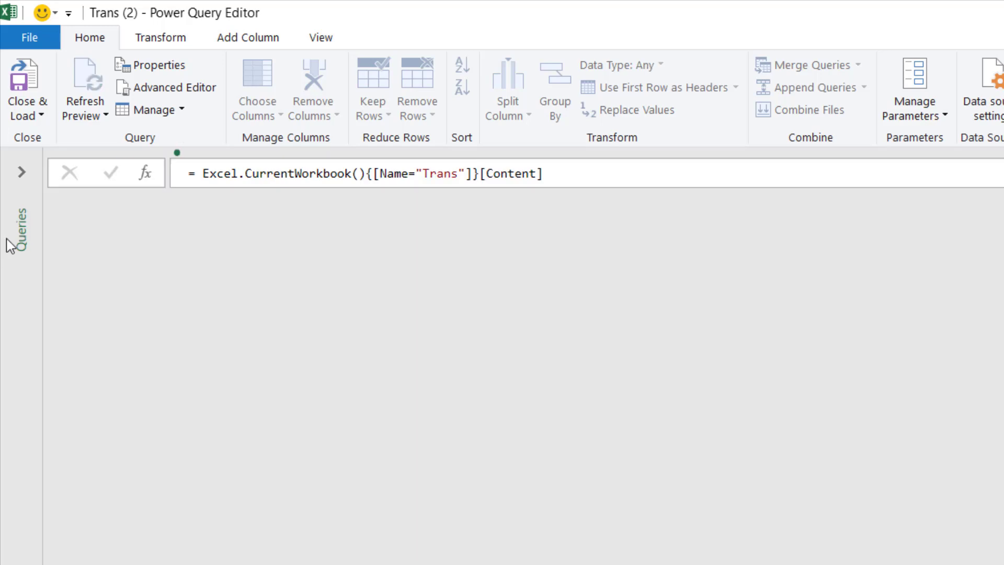
{"action": "left_click", "coordinate": [33, 111]}
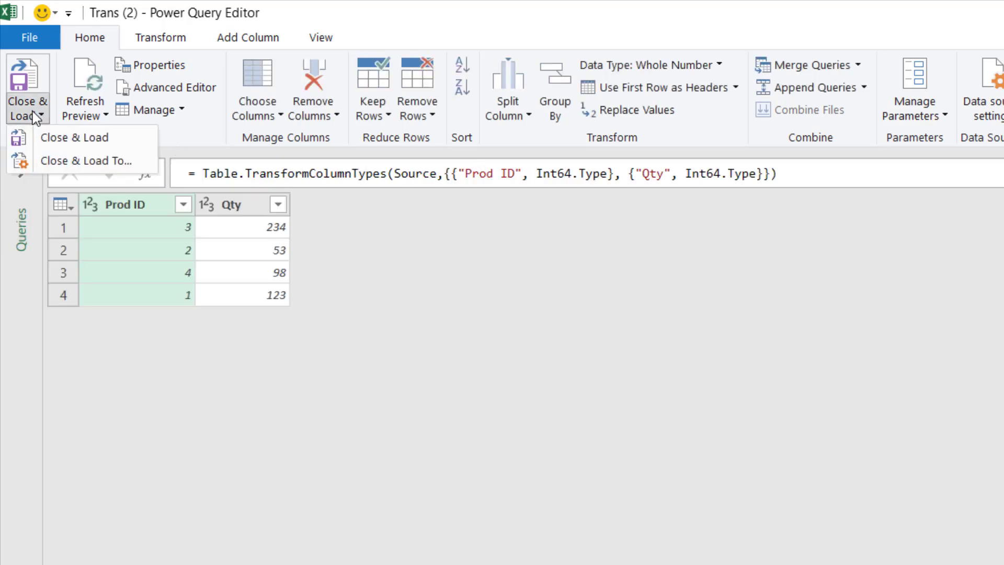
{"action": "left_click", "coordinate": [65, 161]}
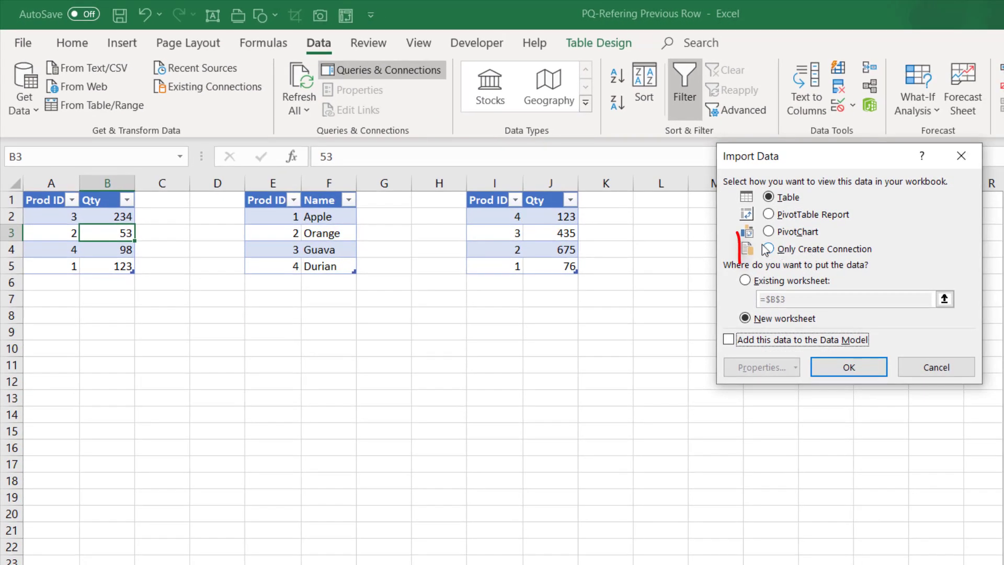
{"action": "left_click", "coordinate": [770, 249]}
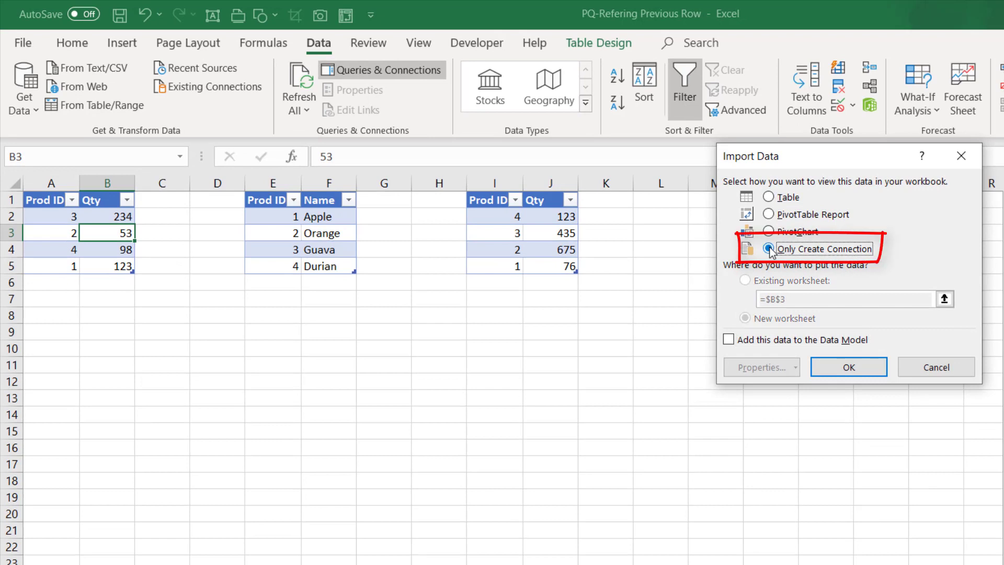
{"action": "left_click", "coordinate": [935, 369]}
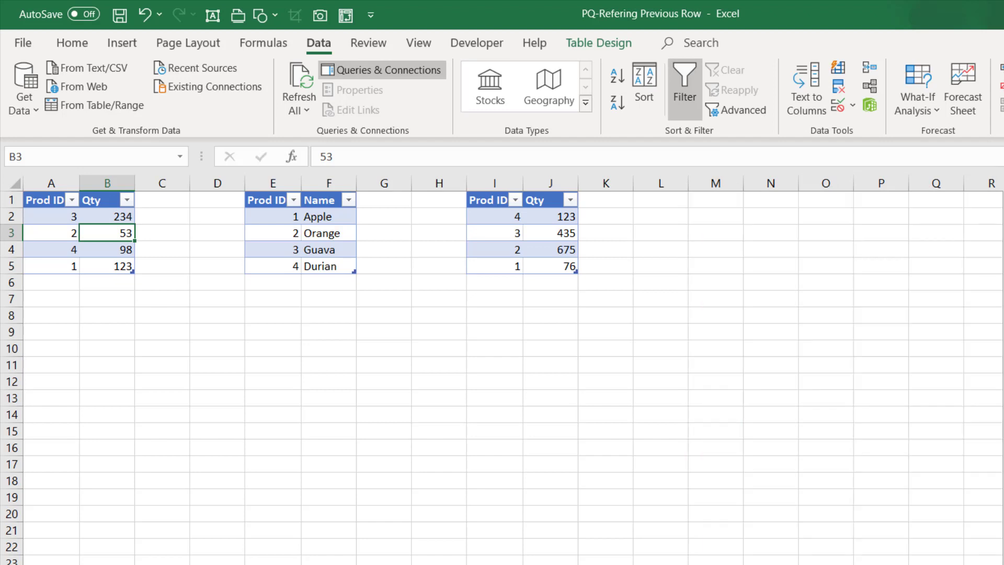
Load the Trns2 table starting at I1 into Power Query and save it as a connection-only query.
{"action": "left_click", "coordinate": [502, 233]}
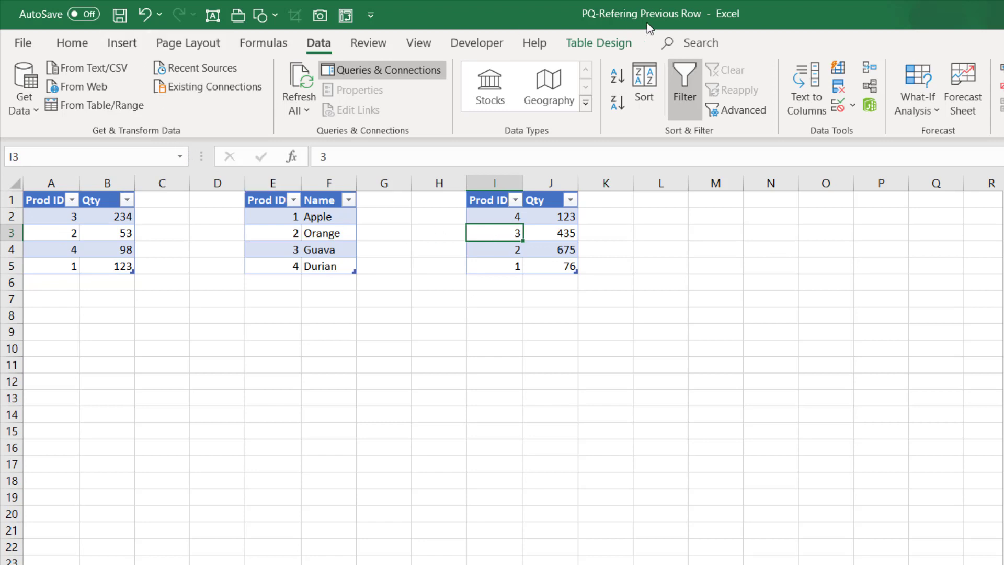
{"action": "left_click", "coordinate": [627, 42]}
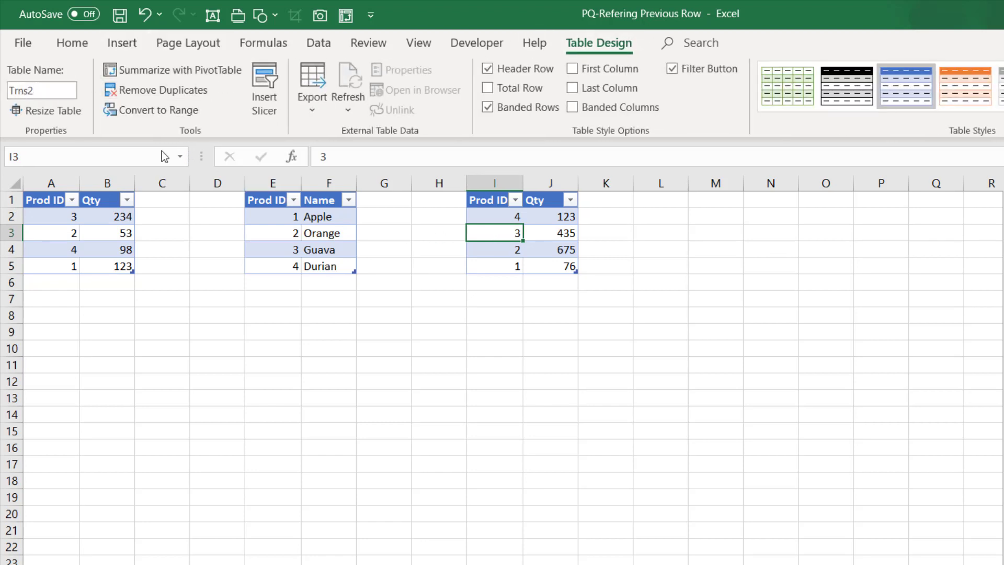
{"action": "left_click", "coordinate": [514, 220]}
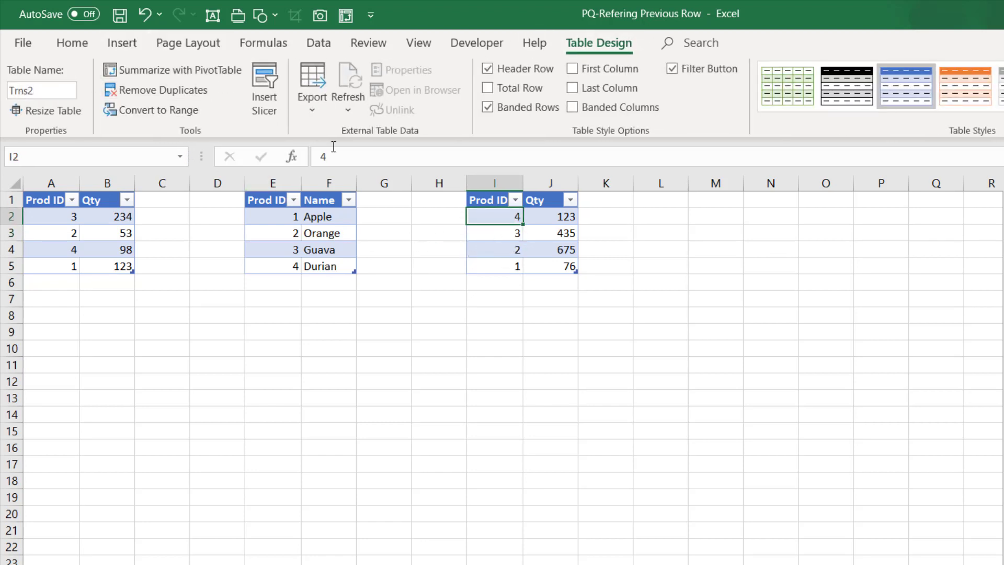
{"action": "left_click", "coordinate": [320, 45]}
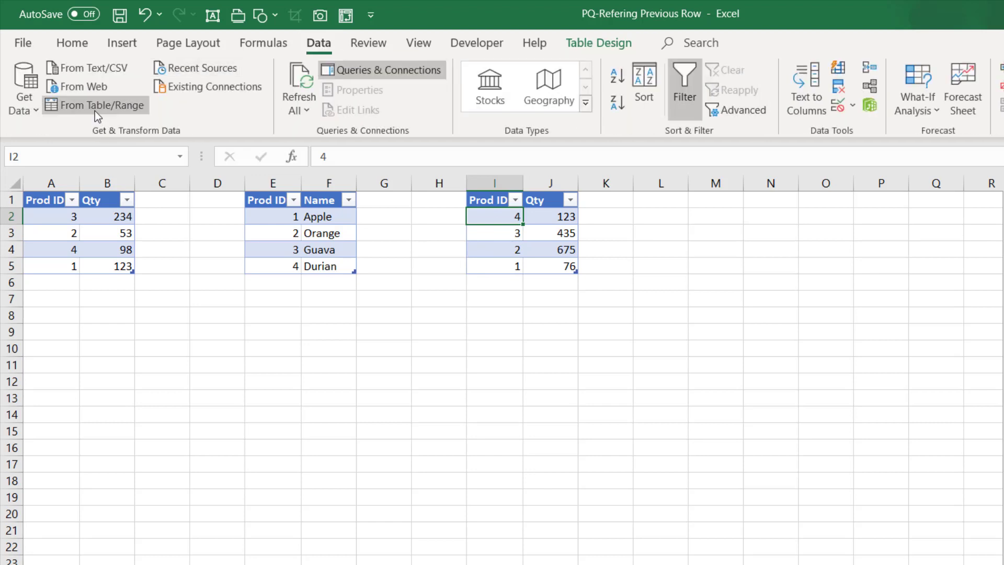
{"action": "left_click", "coordinate": [95, 109]}
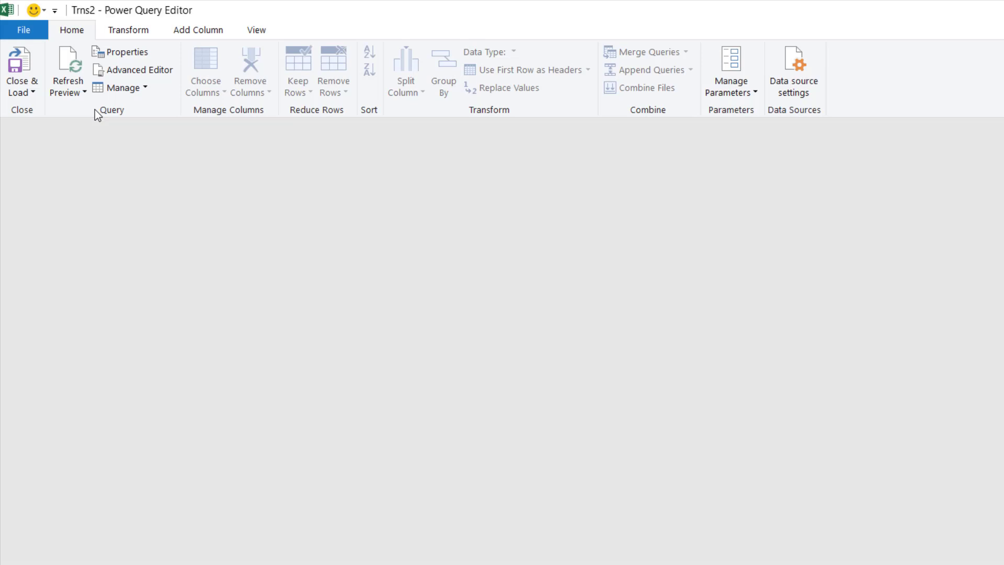
{"action": "left_click", "coordinate": [30, 94]}
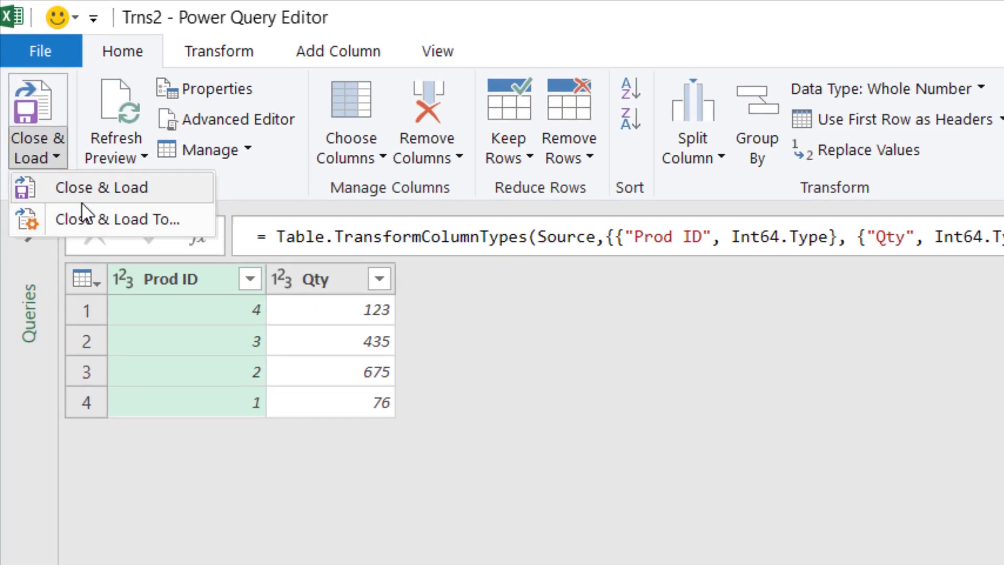
{"action": "left_click", "coordinate": [108, 219]}
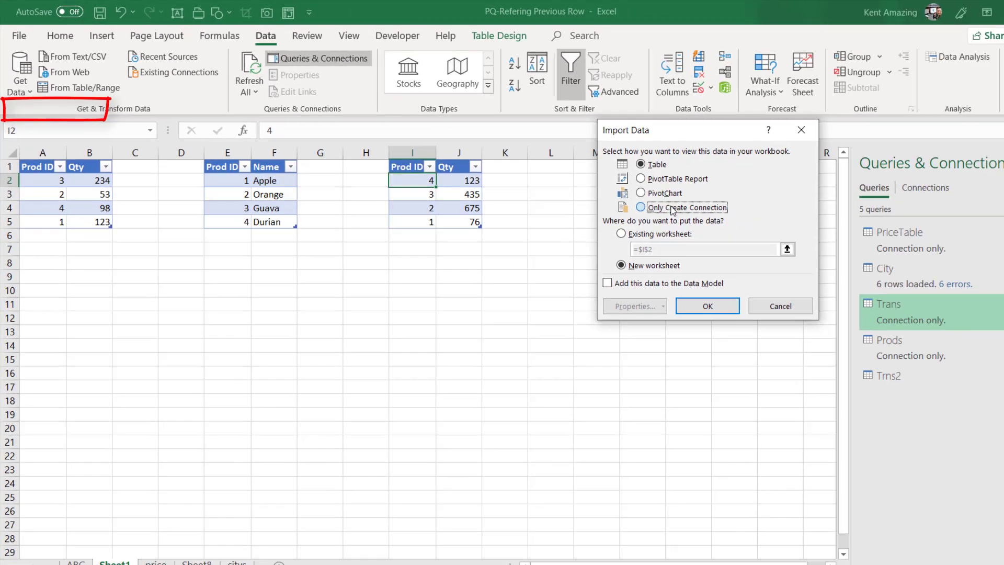
{"action": "left_click", "coordinate": [626, 203]}
{"action": "left_click", "coordinate": [688, 299]}
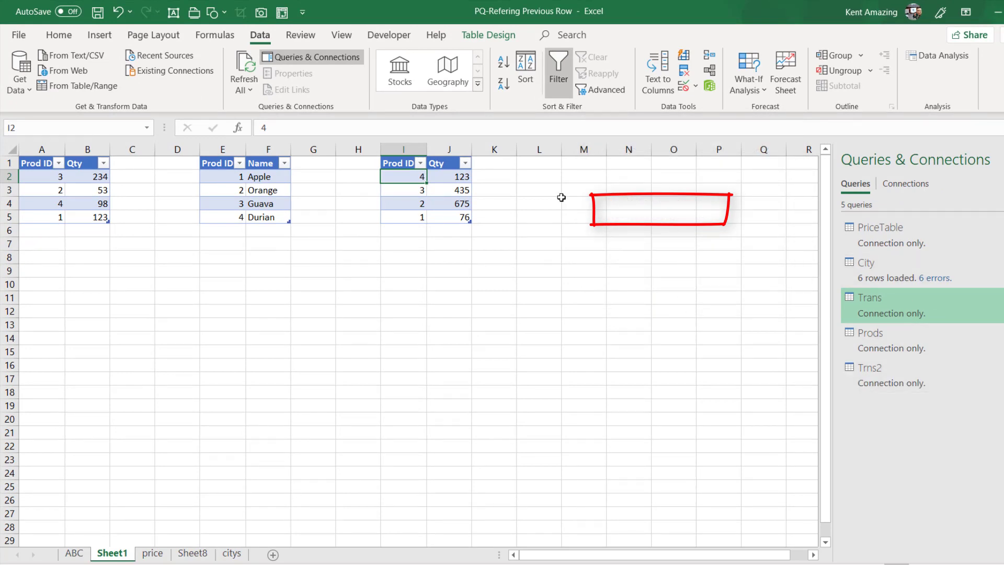
Enter the headers Prod ID in M1 and Qty in N1 for a new table.
{"action": "left_click", "coordinate": [573, 159]}
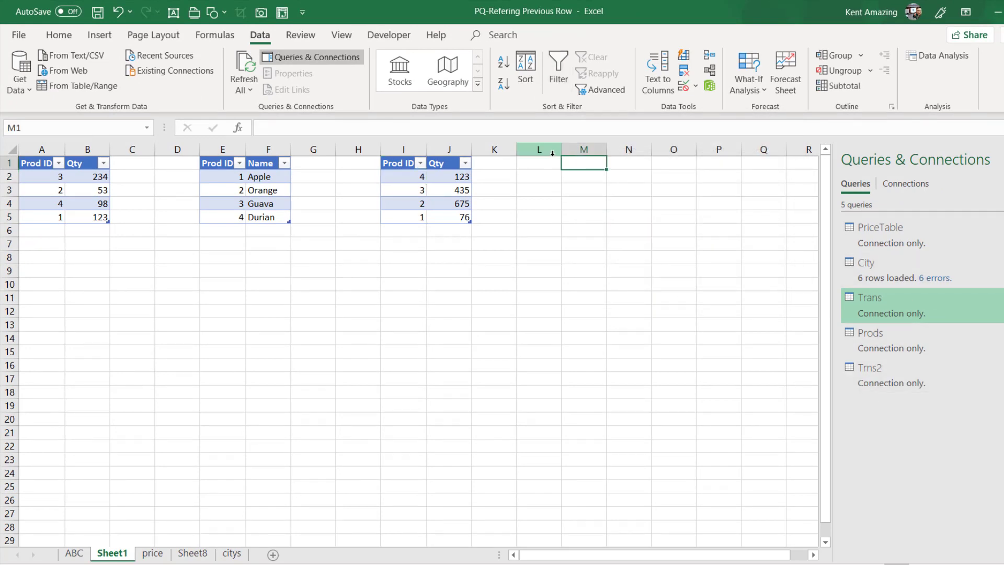
{"action": "type", "text": "Prod ID"}
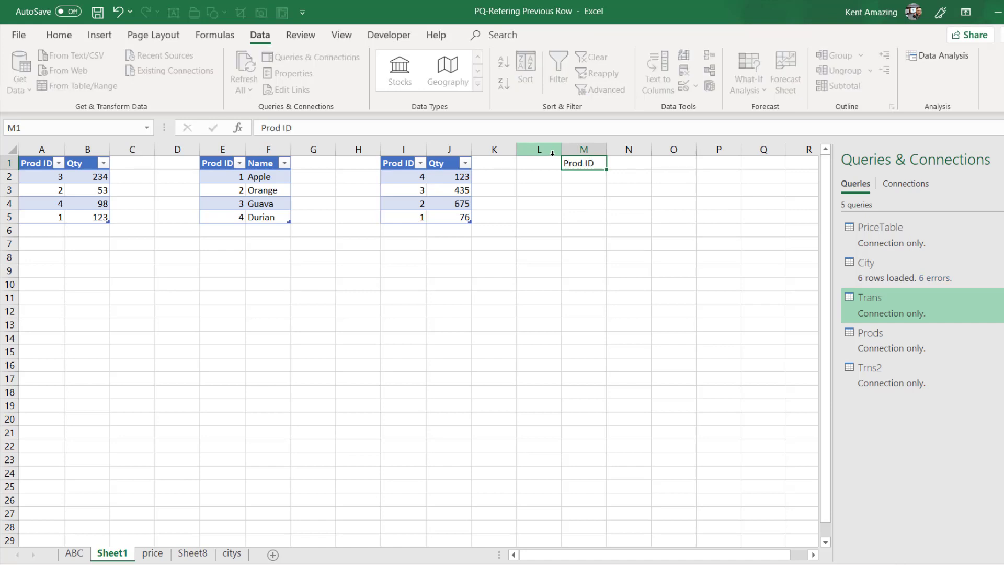
{"action": "key", "text": "Tab"}
{"action": "type", "text": "Qt"}
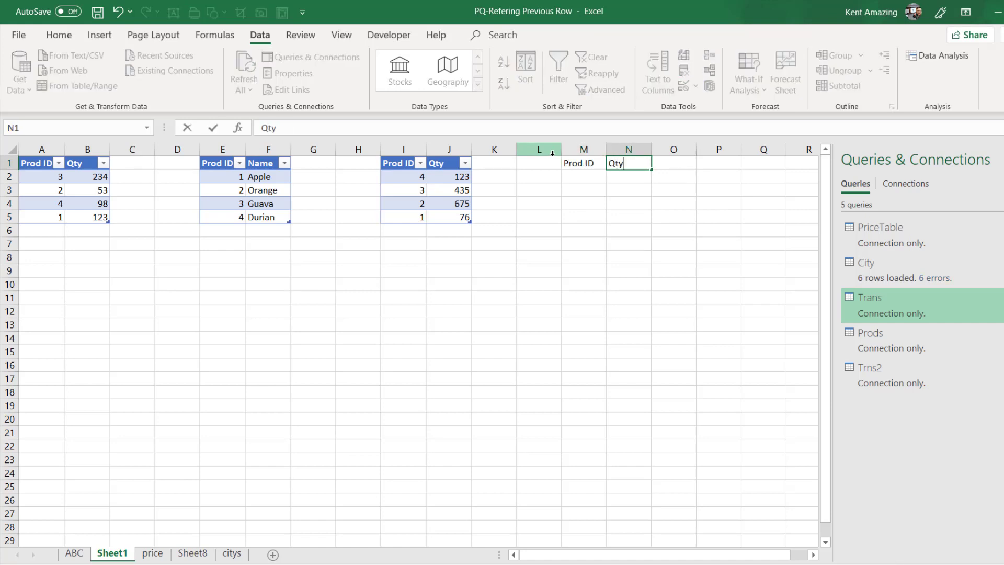
{"action": "key", "text": "Return"}
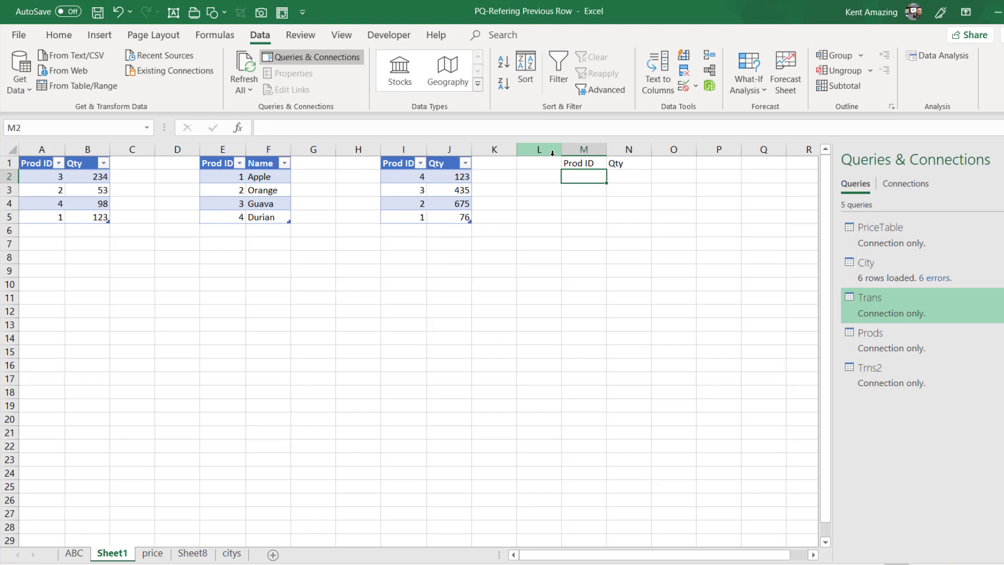
Fill cells M2 to M5 with the product IDs 3, 2, 1 and 4.
{"action": "type", "text": "5"}
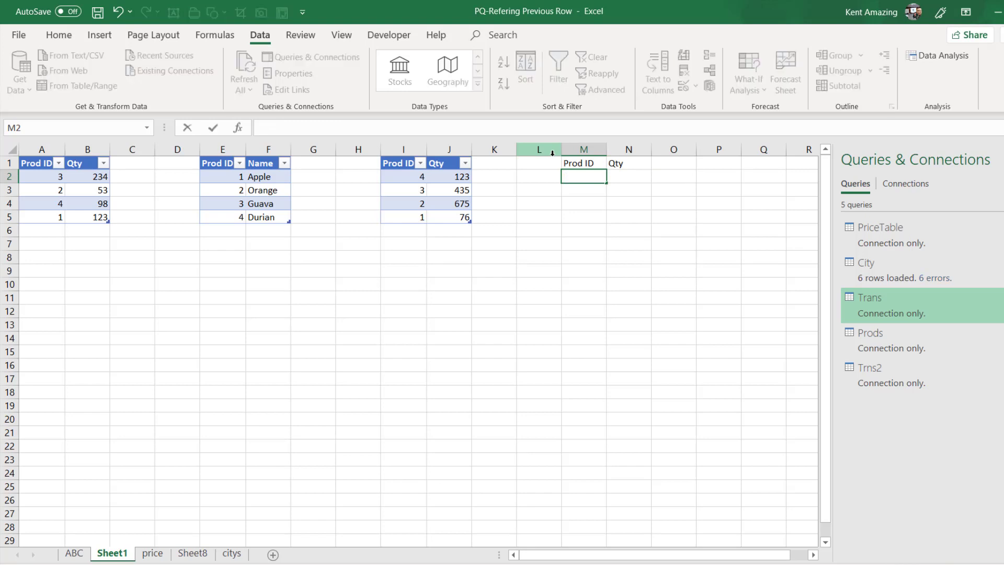
{"action": "key", "text": "Return"}
{"action": "type", "text": "21"}
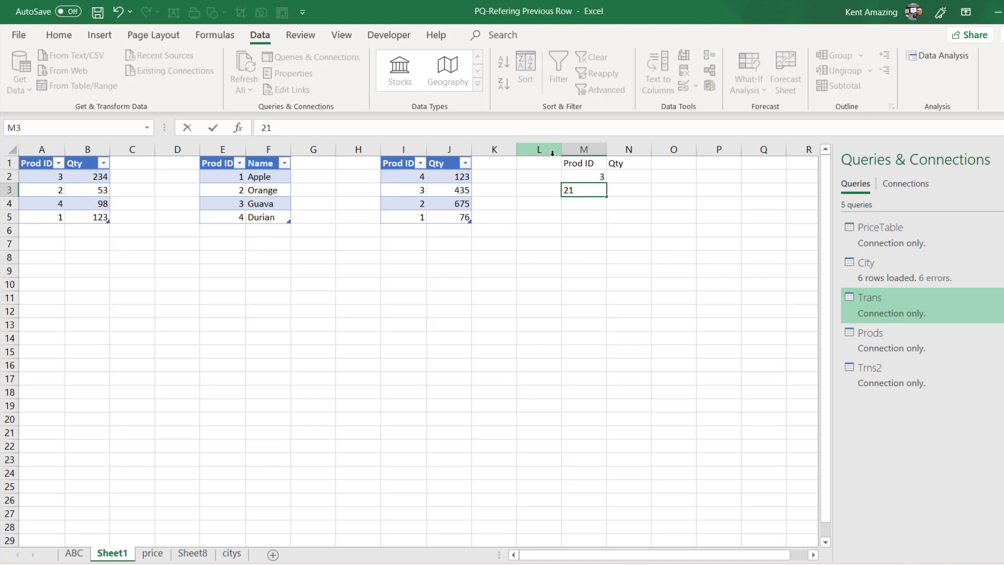
{"action": "key", "text": "BackSpace"}
{"action": "key", "text": "Return"}
{"action": "type", "text": "1"}
{"action": "key", "text": "Return"}
{"action": "type", "text": "4"}
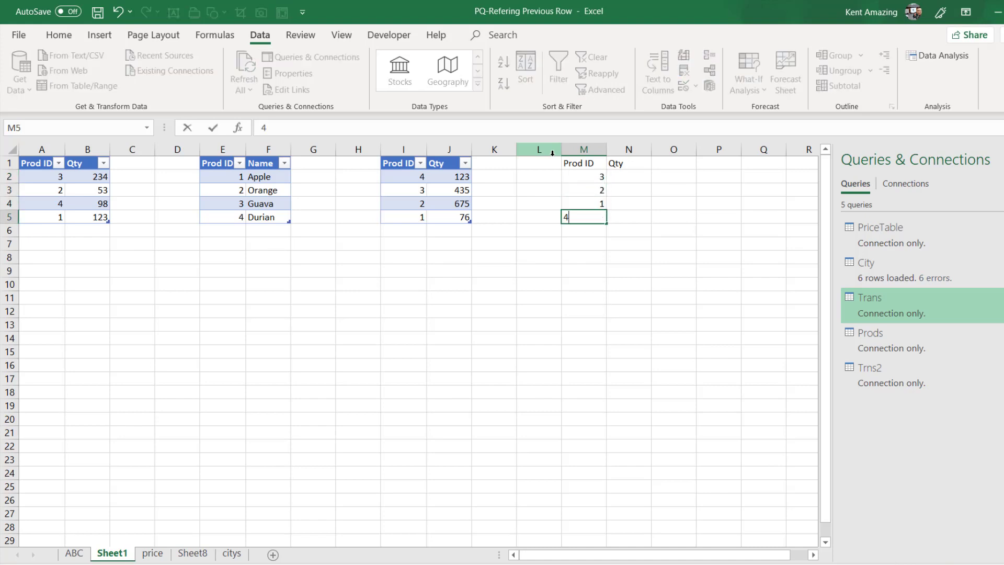
{"action": "key", "text": "Return"}
Fill cells N2 to N5 with the quantities 10, 3, 7 and 90.
{"action": "left_click", "coordinate": [641, 177]}
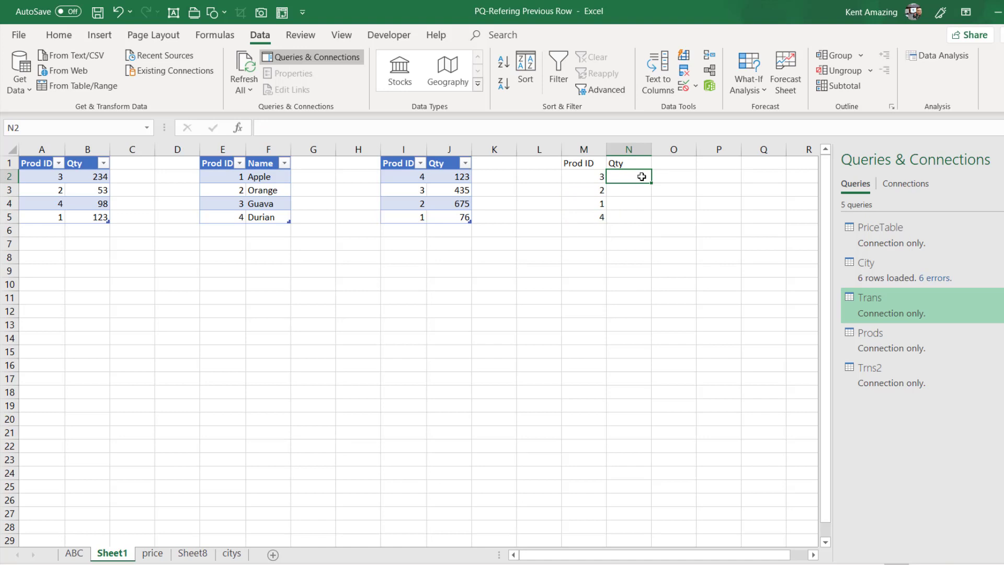
{"action": "type", "text": "10"}
{"action": "key", "text": "Return"}
{"action": "type", "text": "3"}
{"action": "key", "text": "Return"}
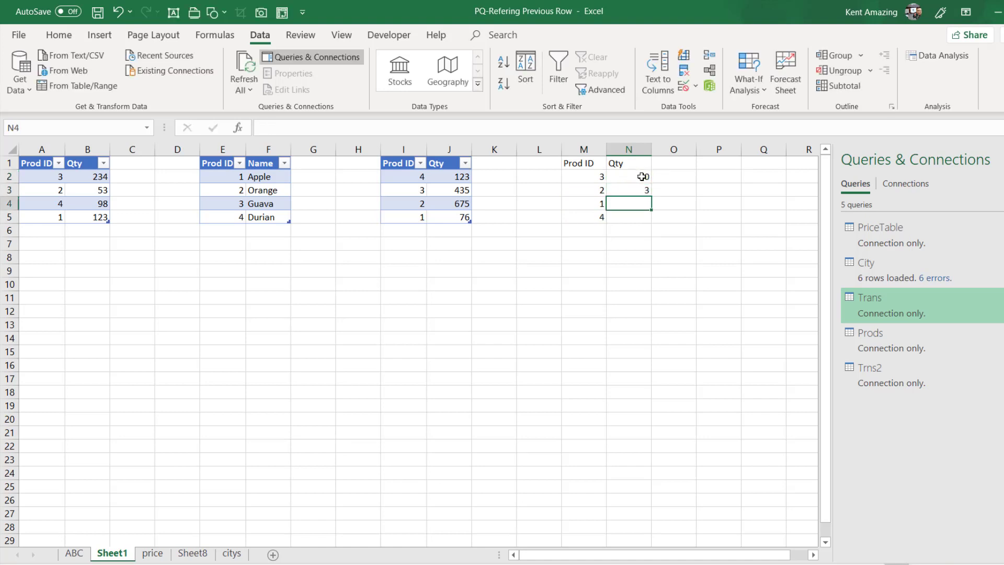
{"action": "type", "text": "7"}
{"action": "key", "text": "Return"}
{"action": "type", "text": "90"}
{"action": "key", "text": "Return"}
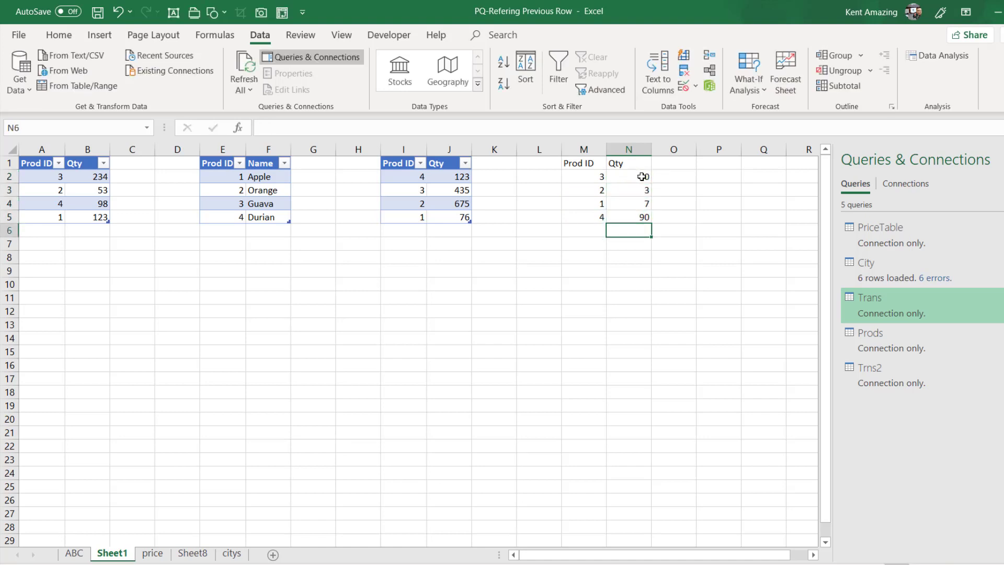
Convert the range M1:N5 into an Excel table with headers.
{"action": "left_click", "coordinate": [589, 189]}
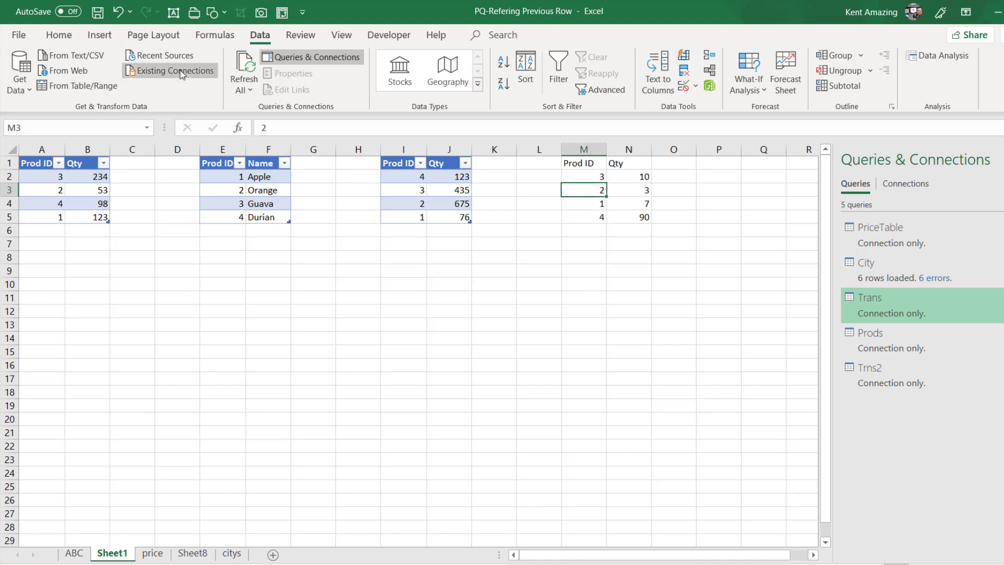
{"action": "key", "text": "ctrl+t"}
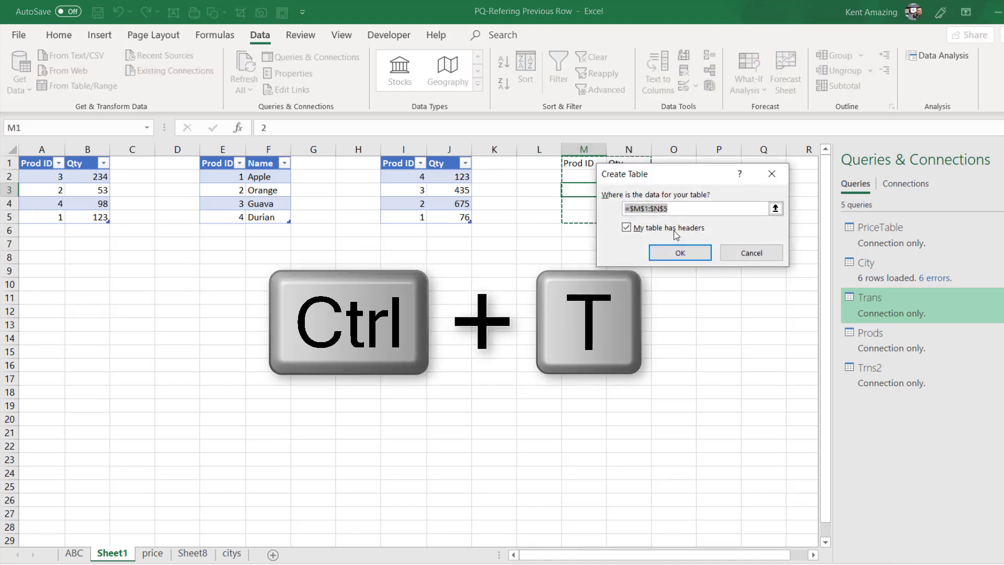
{"action": "left_click", "coordinate": [676, 253]}
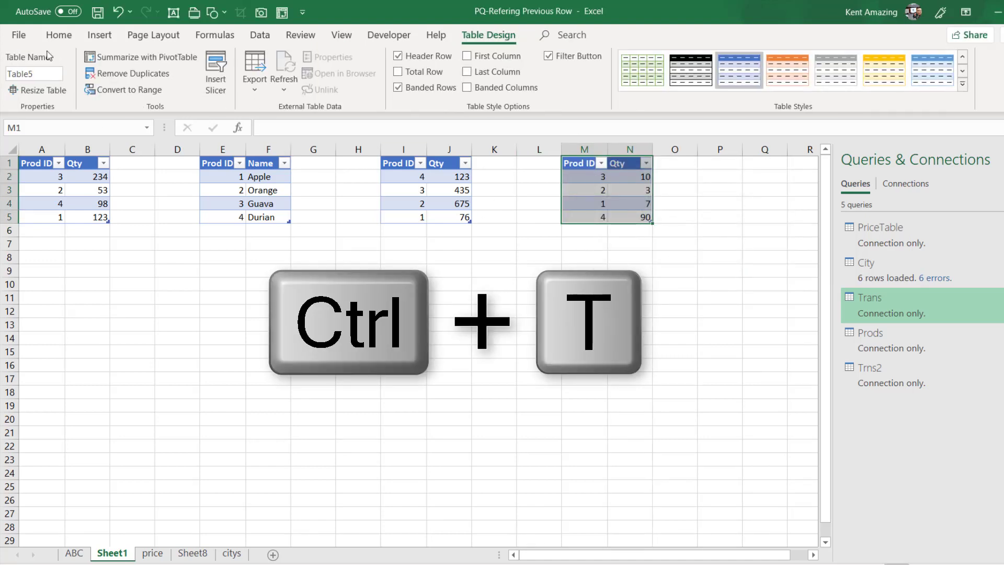
Rename the new table in M1:N5 as Trans3.
{"action": "left_click", "coordinate": [36, 74]}
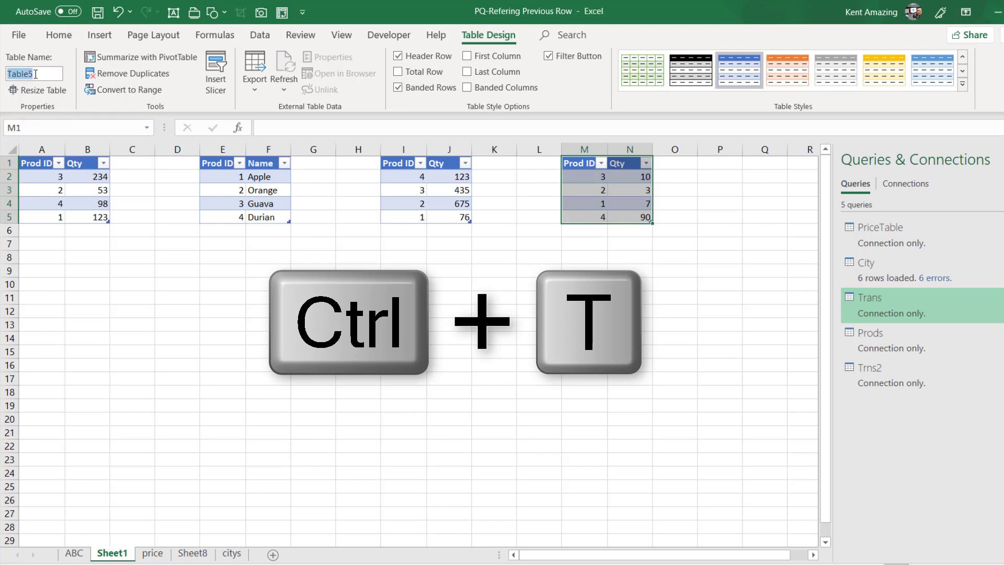
{"action": "type", "text": "Trans"}
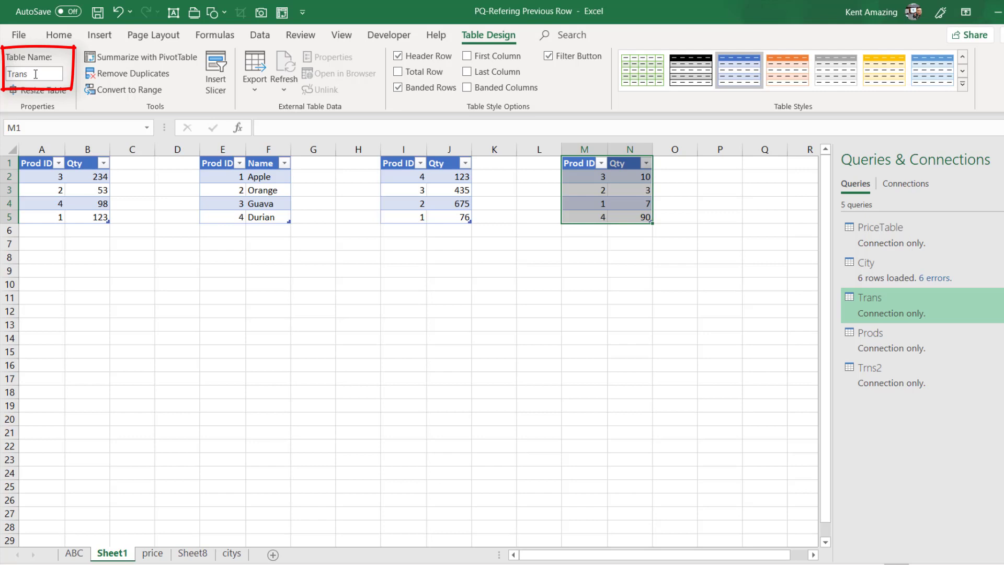
{"action": "type", "text": "3"}
{"action": "key", "text": "Return"}
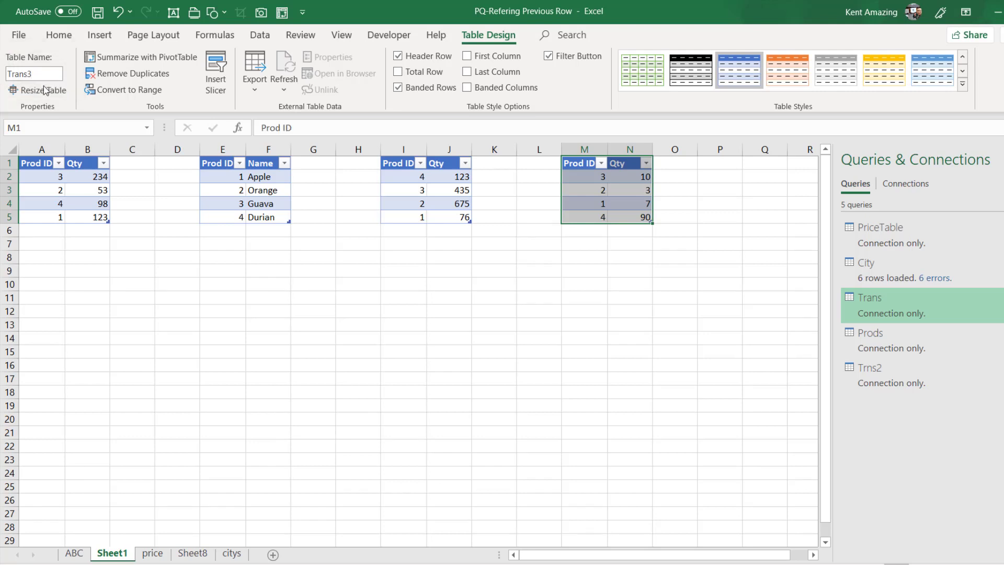
Bring the Trans3 table into the Power Query Editor as a new query.
{"action": "left_click", "coordinate": [590, 190]}
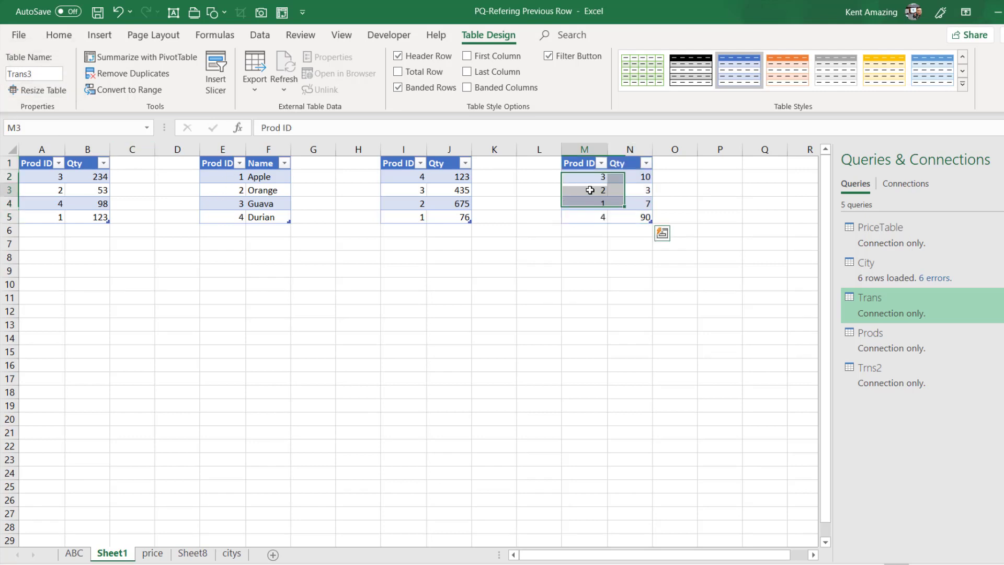
{"action": "left_click", "coordinate": [263, 35]}
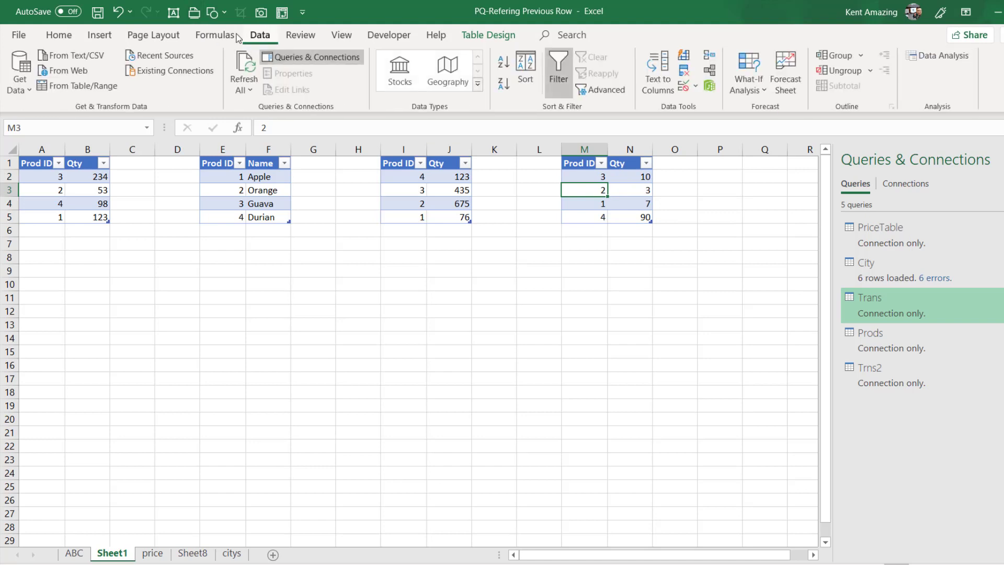
{"action": "left_click", "coordinate": [95, 88]}
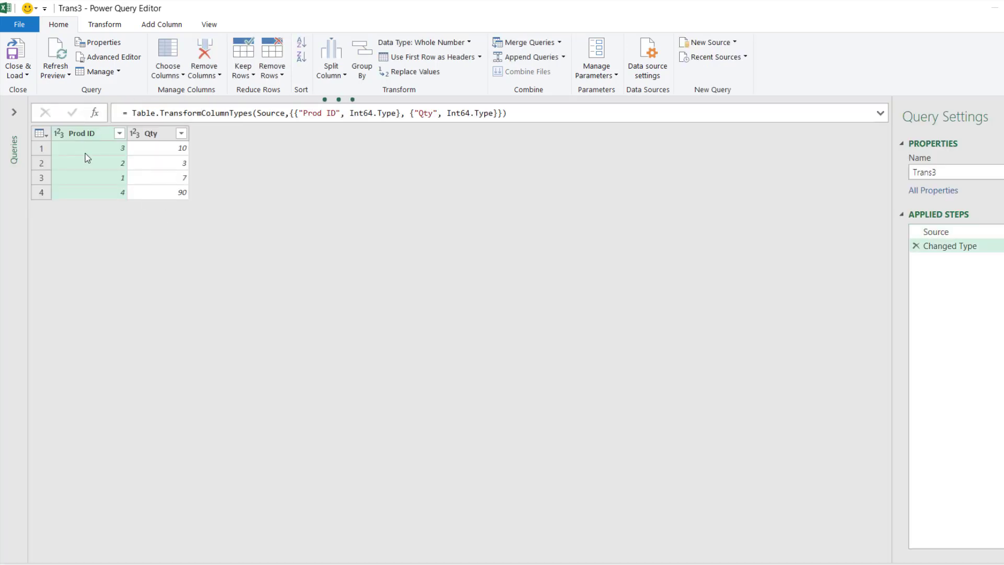
{"action": "left_click", "coordinate": [21, 76]}
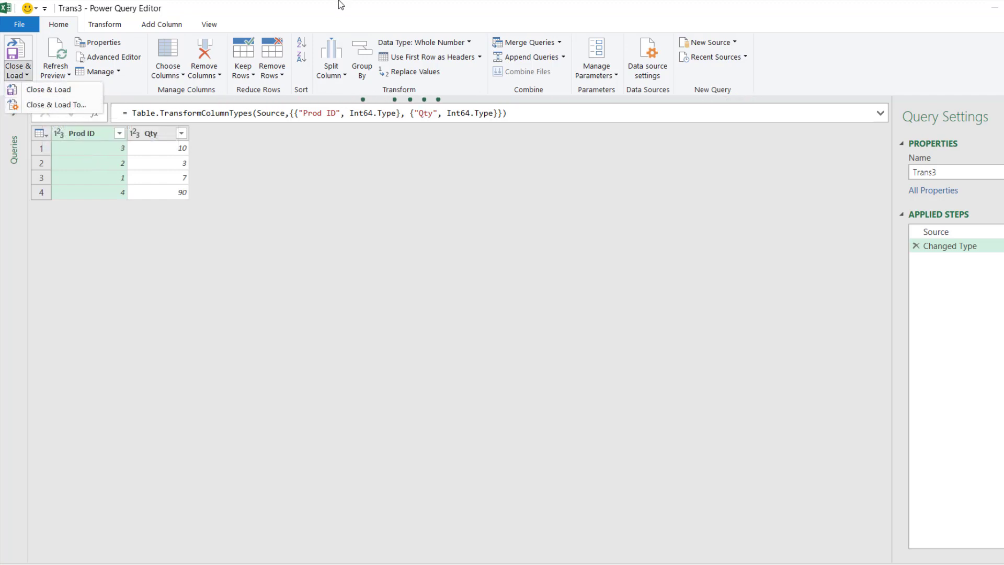
{"action": "left_click", "coordinate": [51, 105]}
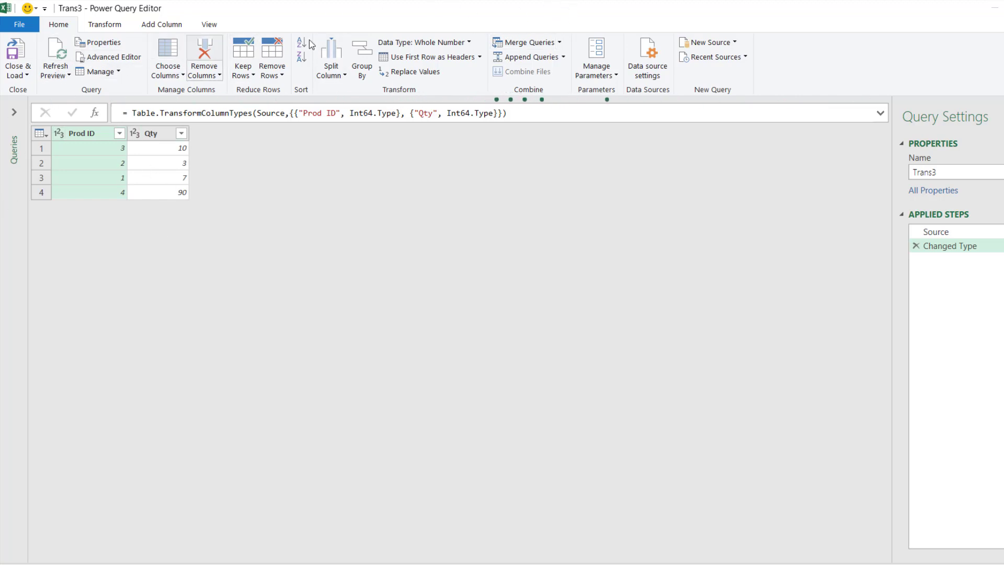
Set up an append of three or more tables onto Trans3, adding Trans and Trns2 to the tables to append.
{"action": "left_click", "coordinate": [564, 57]}
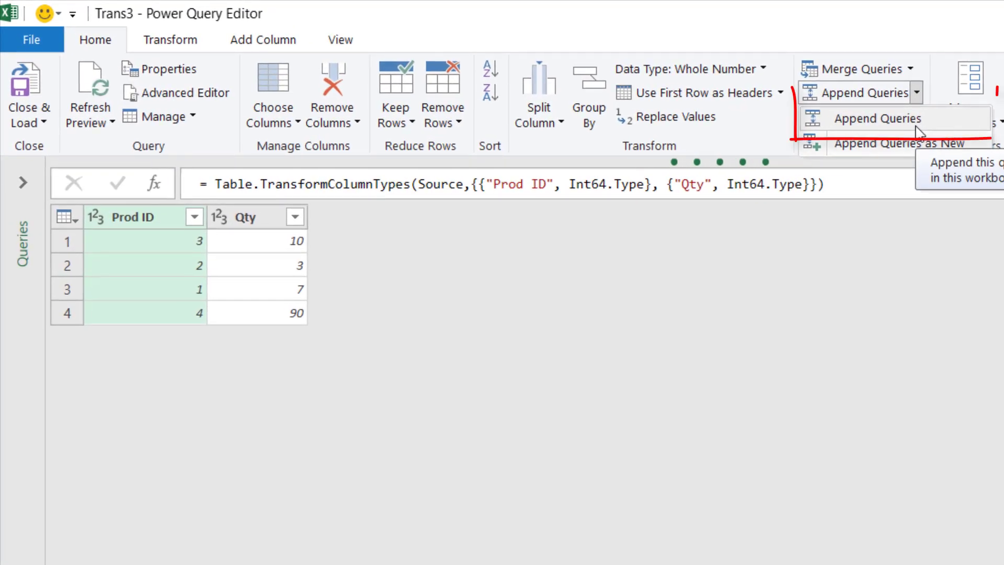
{"action": "left_click", "coordinate": [917, 128]}
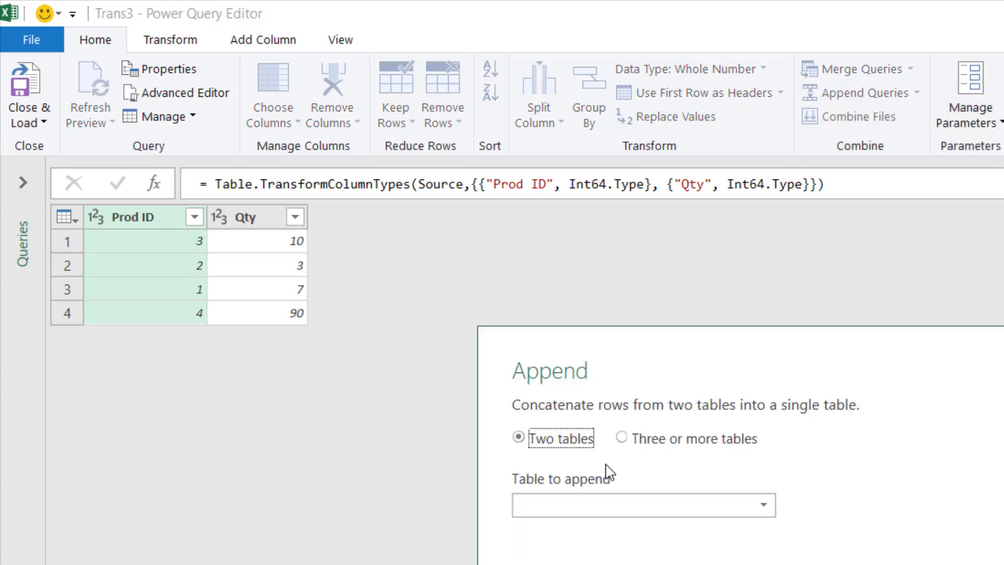
{"action": "left_click", "coordinate": [623, 441]}
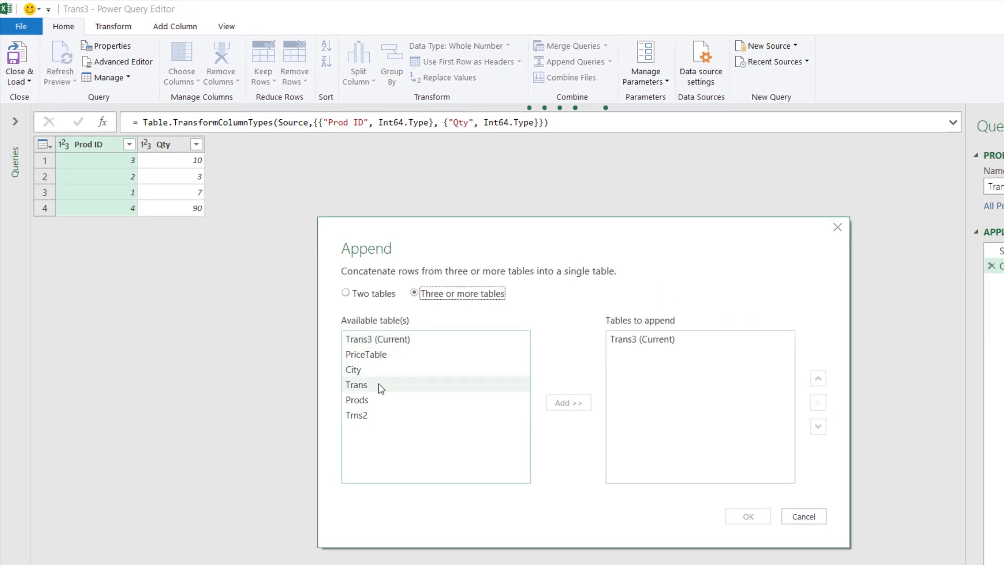
{"action": "left_click", "coordinate": [376, 384]}
{"action": "left_click", "coordinate": [569, 405]}
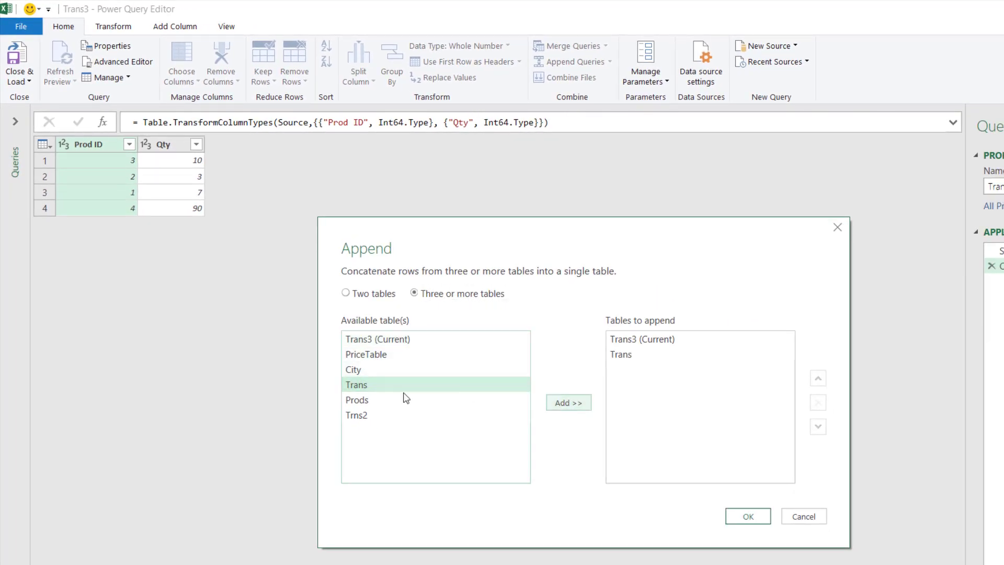
{"action": "left_click", "coordinate": [375, 415]}
{"action": "left_click", "coordinate": [575, 403]}
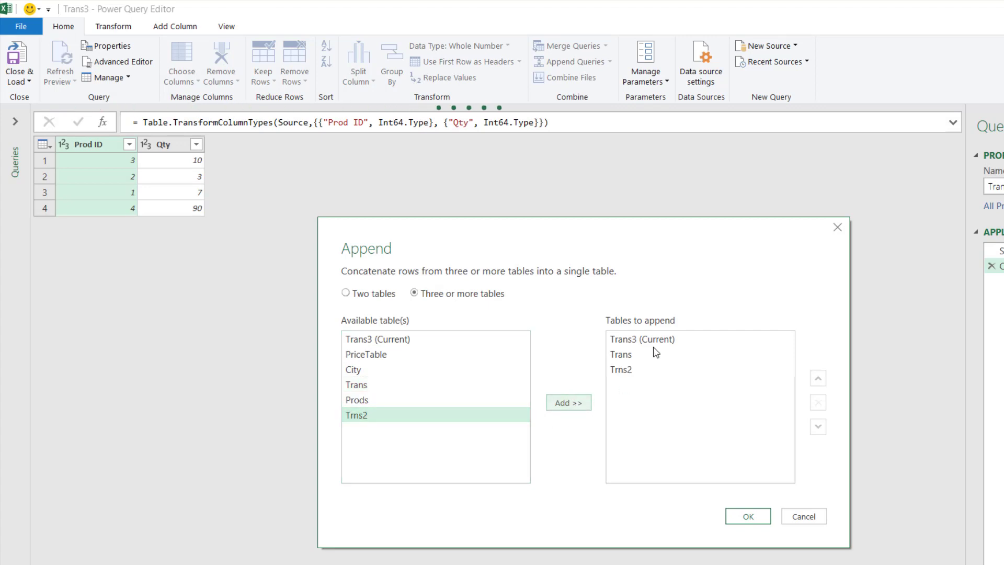
Try moving Trns2 above Trans in the append order and return it below Trans.
{"action": "left_click", "coordinate": [650, 340]}
{"action": "left_click", "coordinate": [657, 356]}
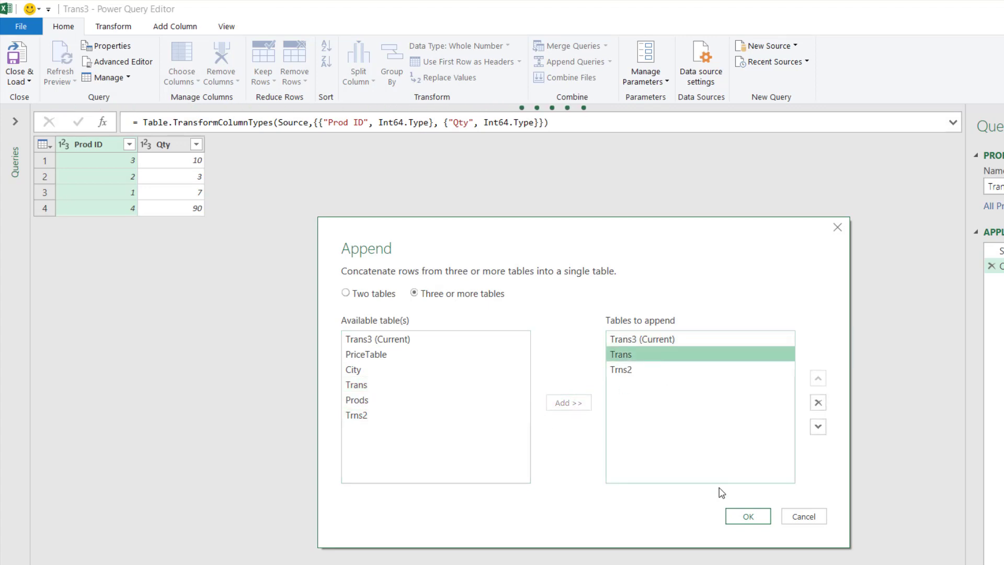
{"action": "left_click", "coordinate": [676, 340]}
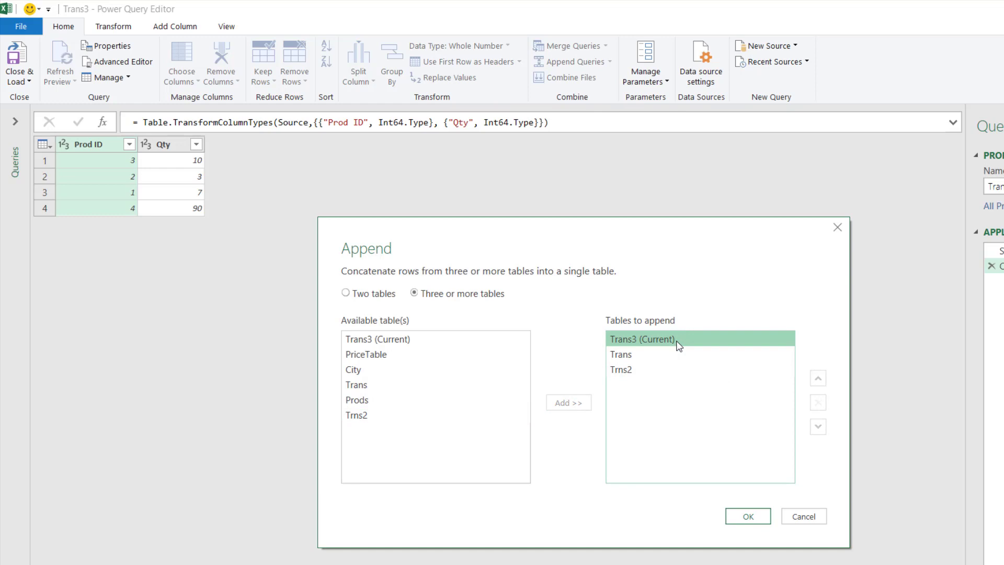
{"action": "left_click", "coordinate": [665, 370]}
{"action": "left_click", "coordinate": [819, 381]}
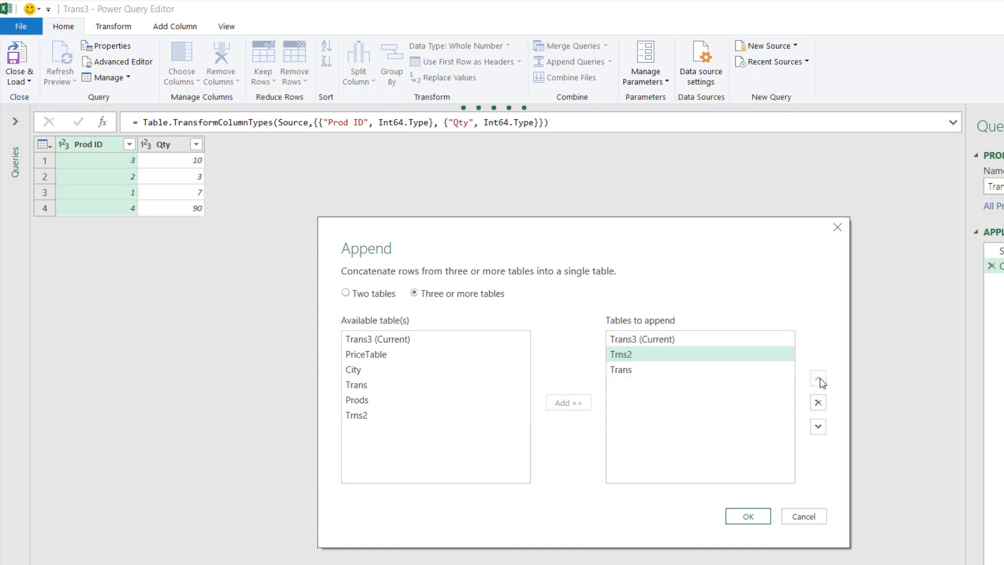
{"action": "left_click", "coordinate": [819, 427]}
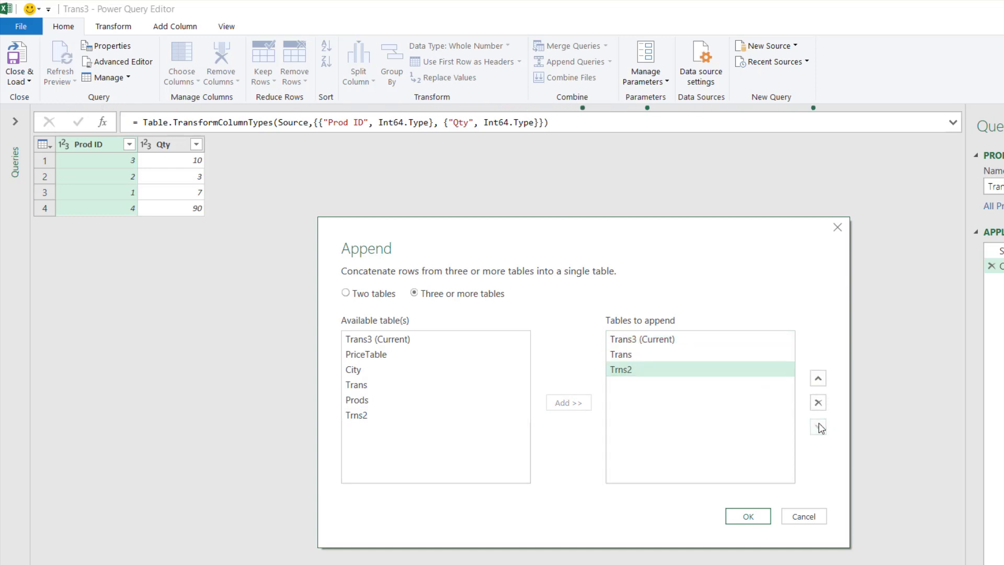
{"action": "left_click", "coordinate": [707, 341]}
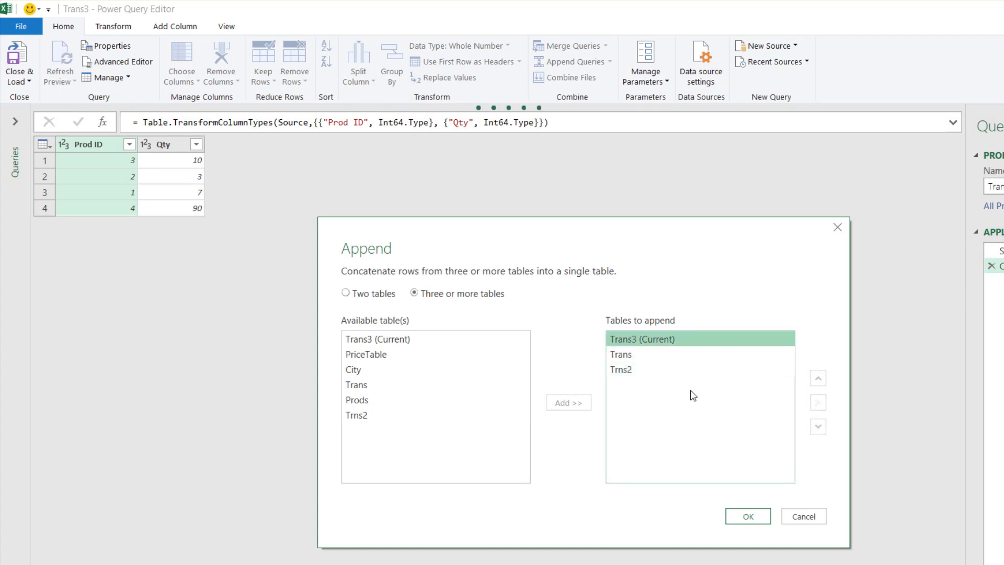
Apply the append and delete the Changed Type step from the Trans3 query.
{"action": "left_click", "coordinate": [742, 514]}
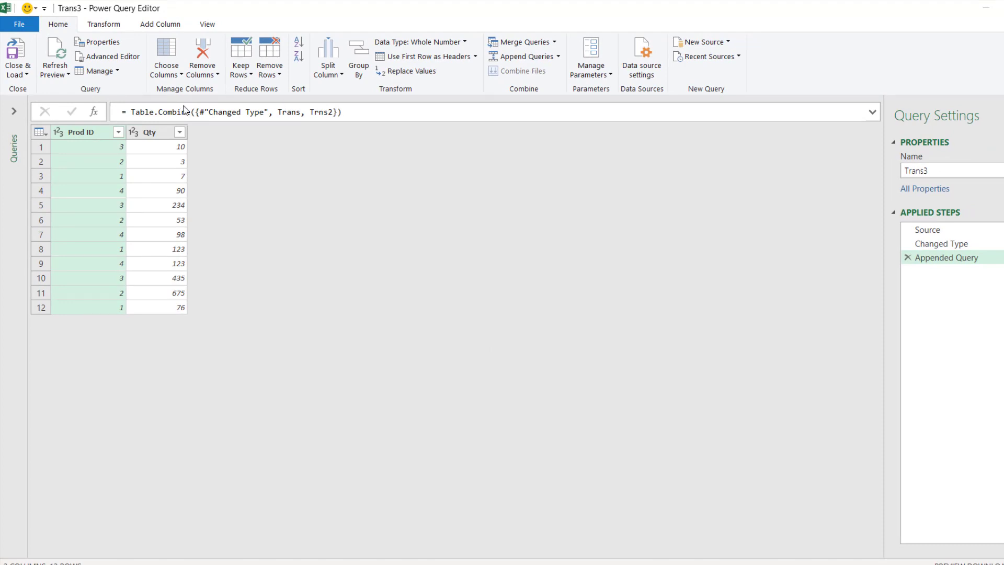
{"action": "left_click", "coordinate": [906, 243]}
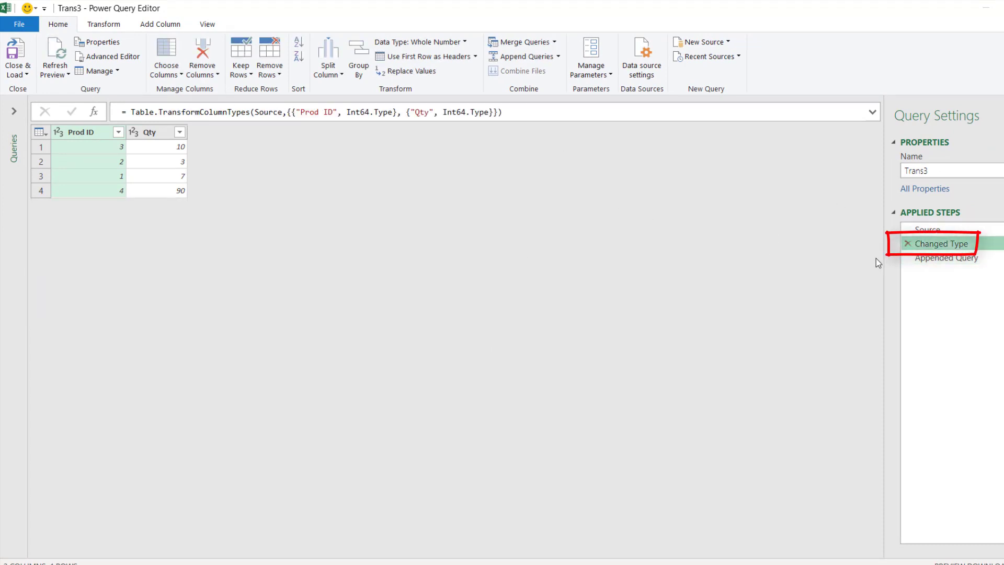
{"action": "left_click", "coordinate": [907, 243]}
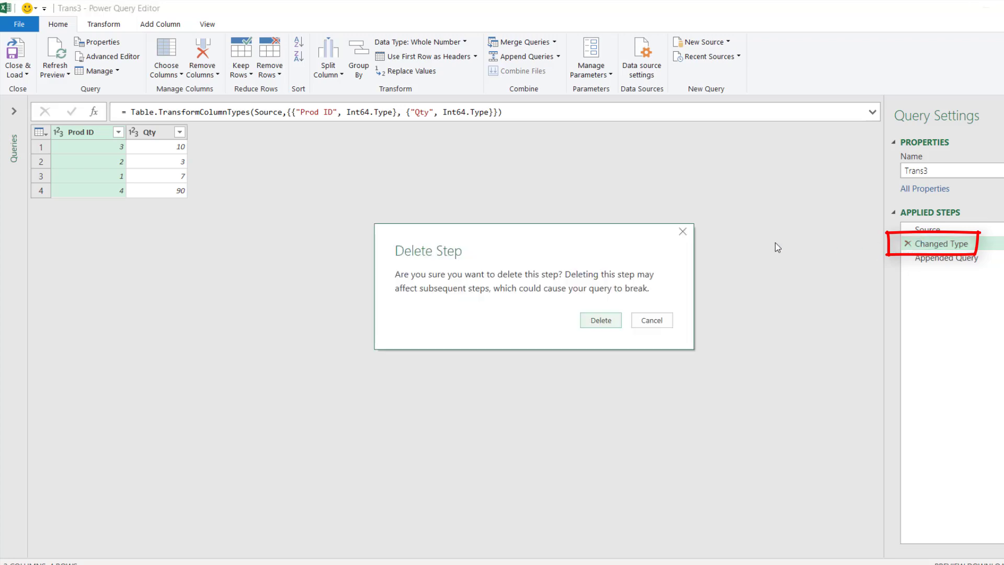
{"action": "left_click", "coordinate": [593, 321]}
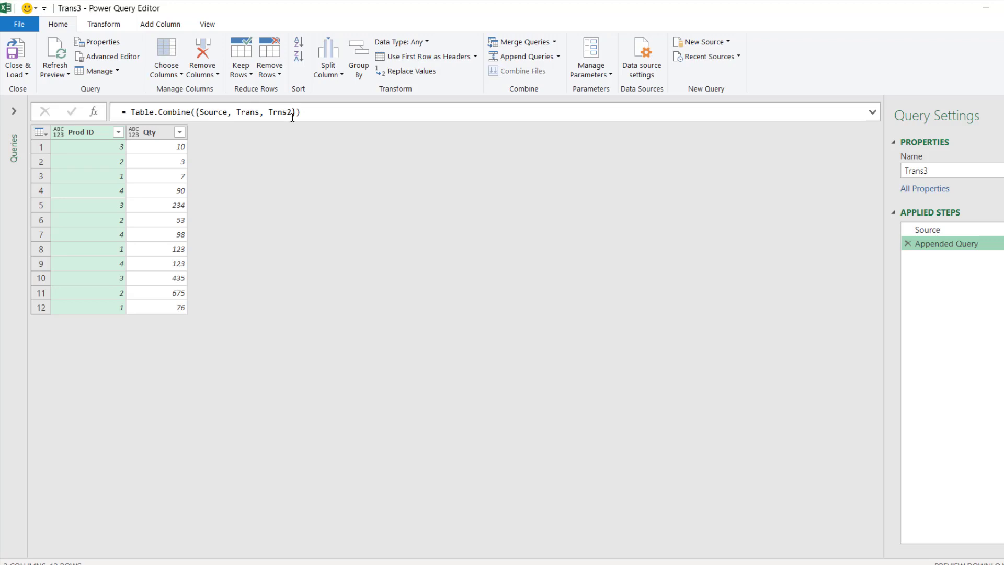
Review the Trans3 query's M code, including its Table.Combine line, and close the code without changes.
{"action": "left_click", "coordinate": [209, 24]}
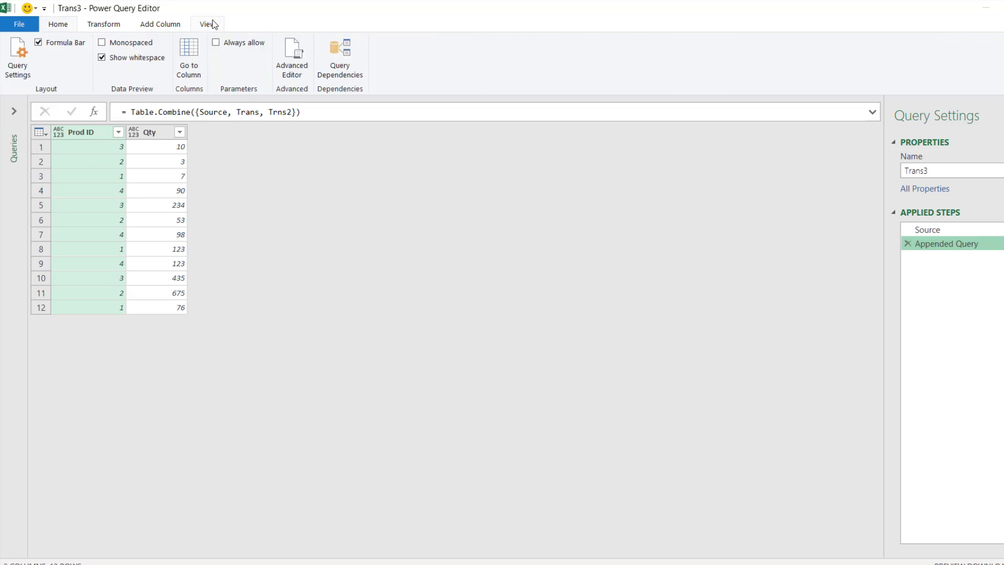
{"action": "left_click", "coordinate": [560, 74]}
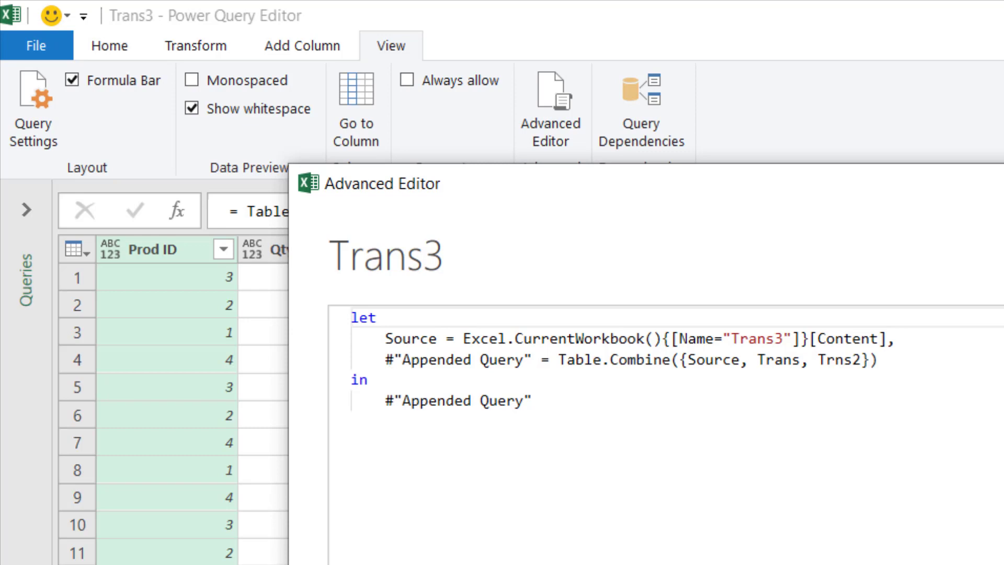
{"action": "key", "text": "Escape"}
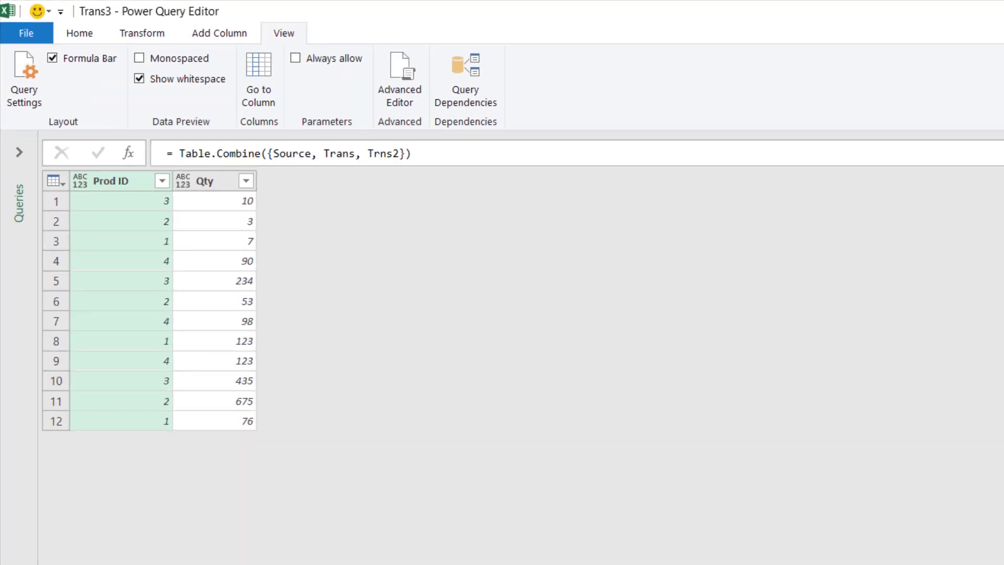
Rename the Appended Query step to combineAll.
{"action": "left_click", "coordinate": [929, 242]}
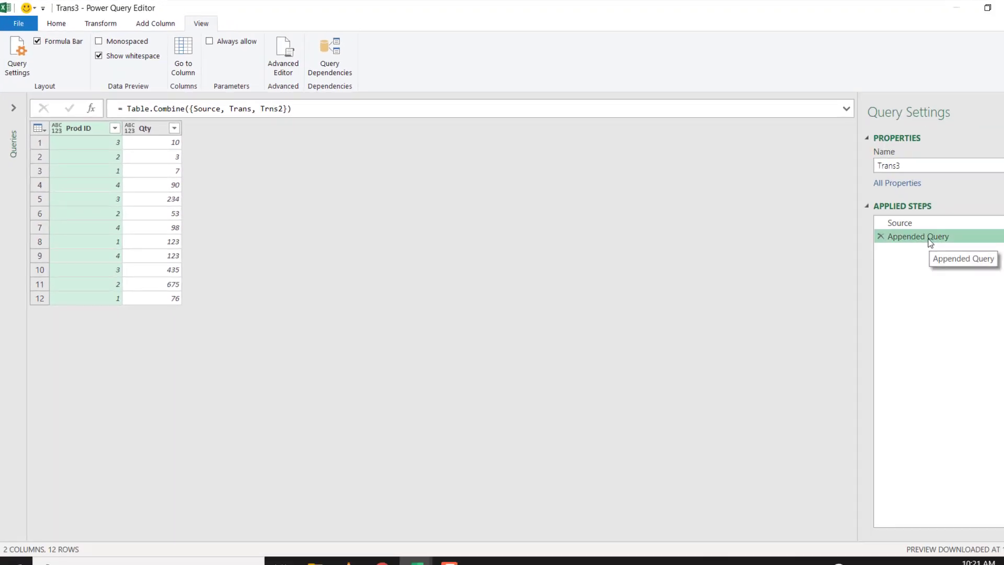
{"action": "double_click", "coordinate": [929, 238]}
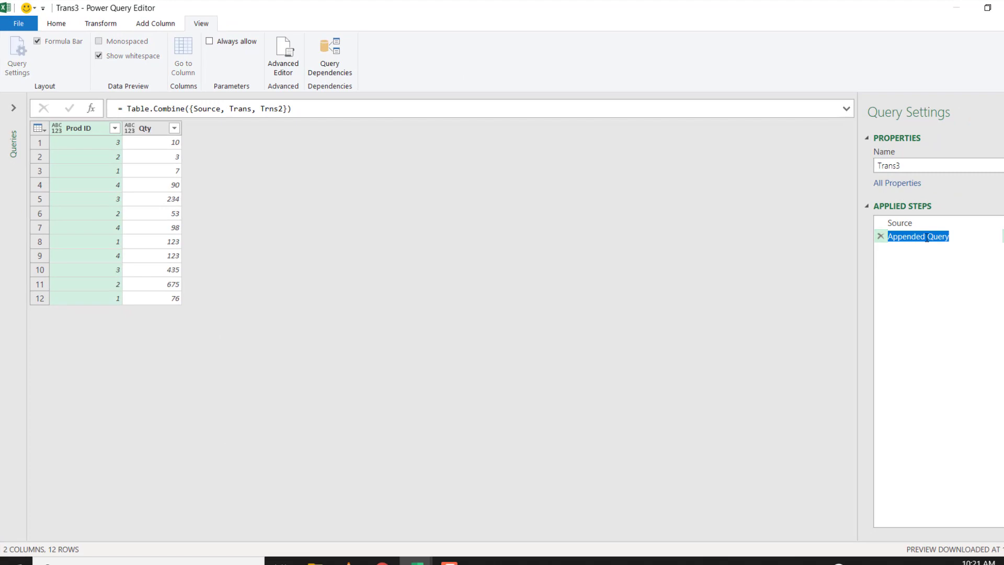
{"action": "type", "text": "last"}
{"action": "type", "text": "combineAll"}
{"action": "key", "text": "Return"}
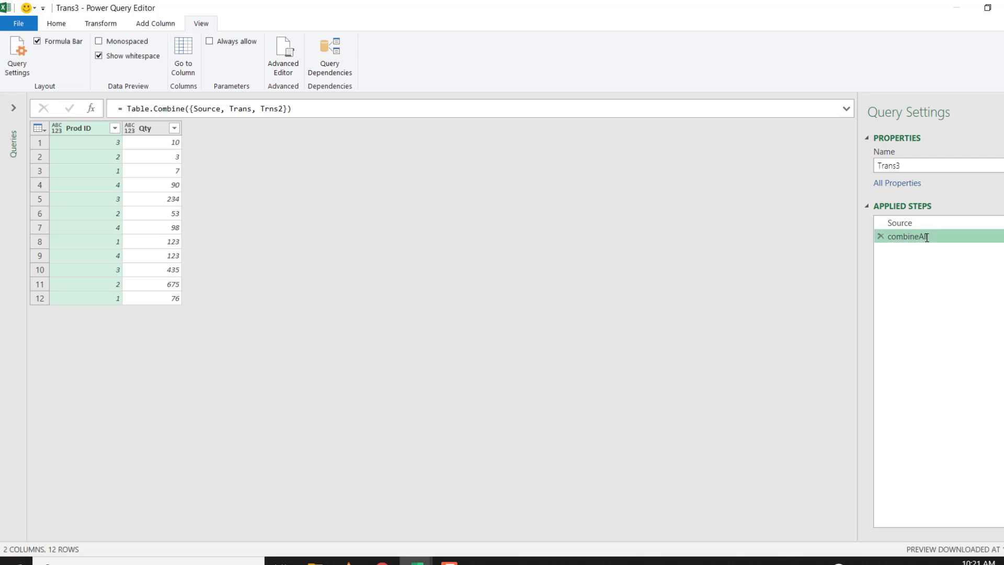
Examine the Trans3 query's M code and try prefixing the combineAll step name with #, removing the character again.
{"action": "left_click", "coordinate": [279, 55]}
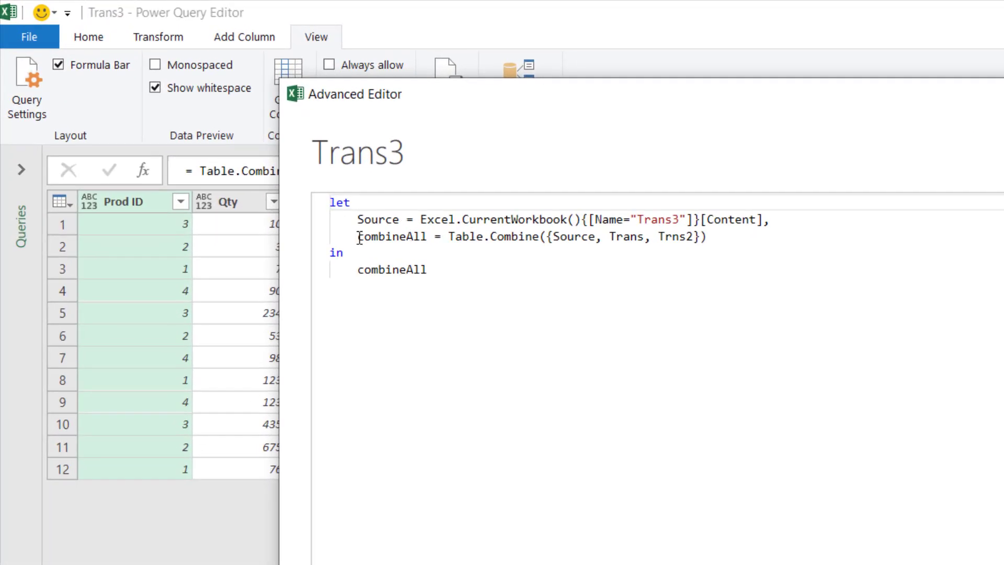
{"action": "left_click", "coordinate": [403, 237]}
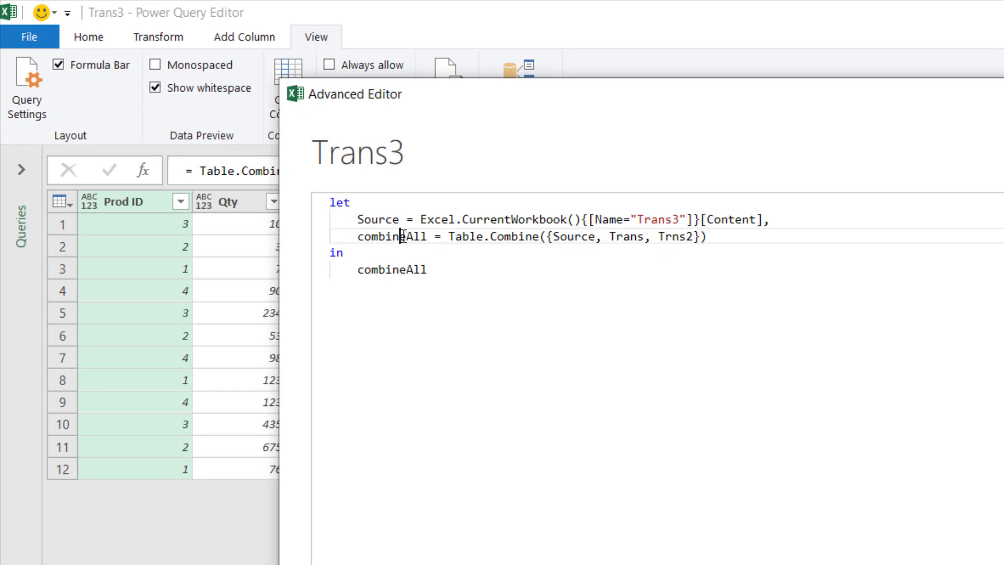
{"action": "left_click", "coordinate": [365, 220]}
{"action": "left_click", "coordinate": [358, 237]}
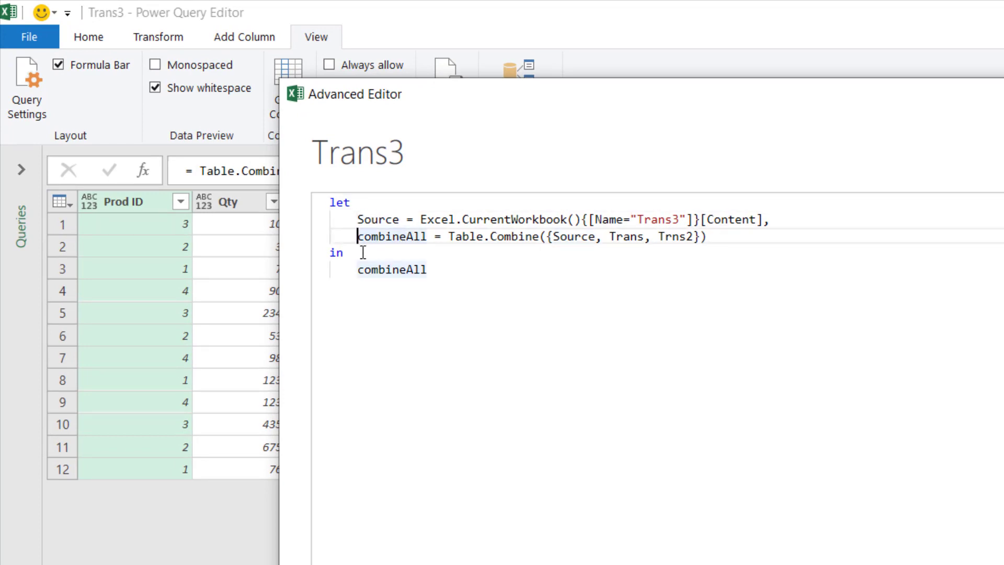
{"action": "type", "text": "#"}
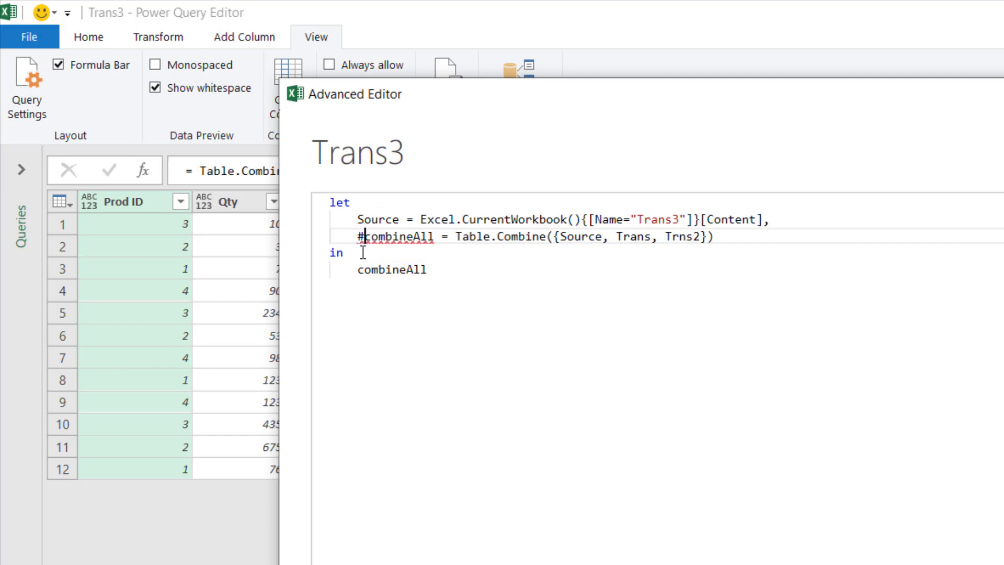
{"action": "key", "text": "BackSpace"}
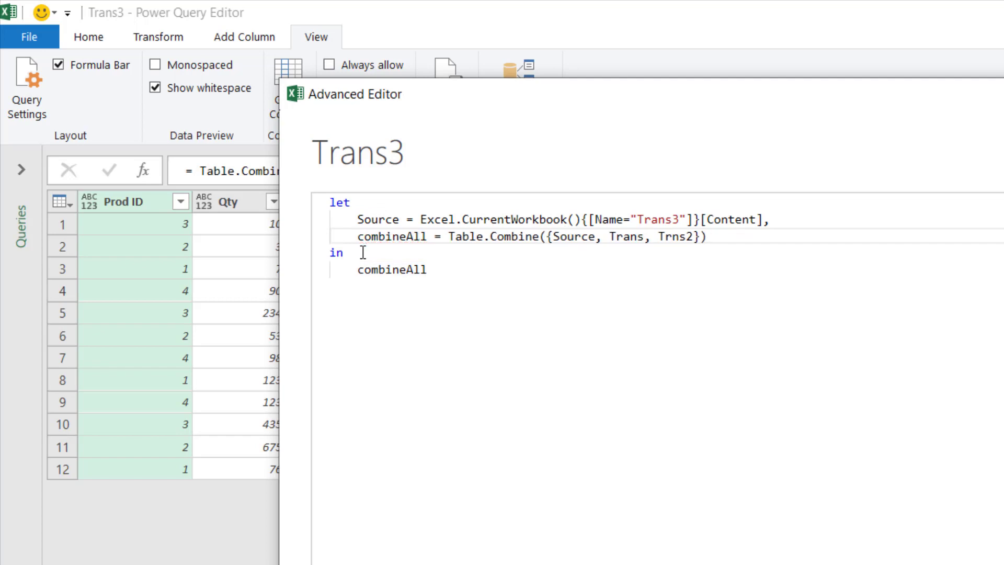